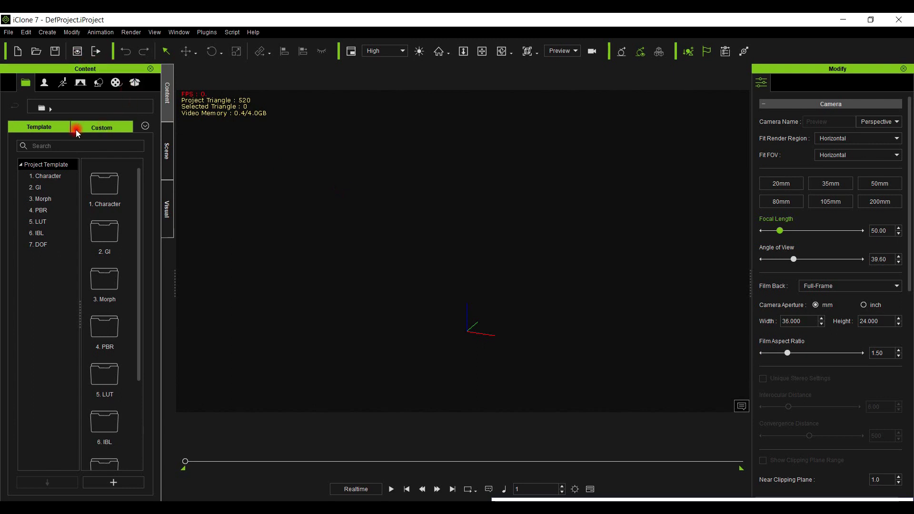
Browse the Set content library and show its custom props
click(76, 128)
click(43, 127)
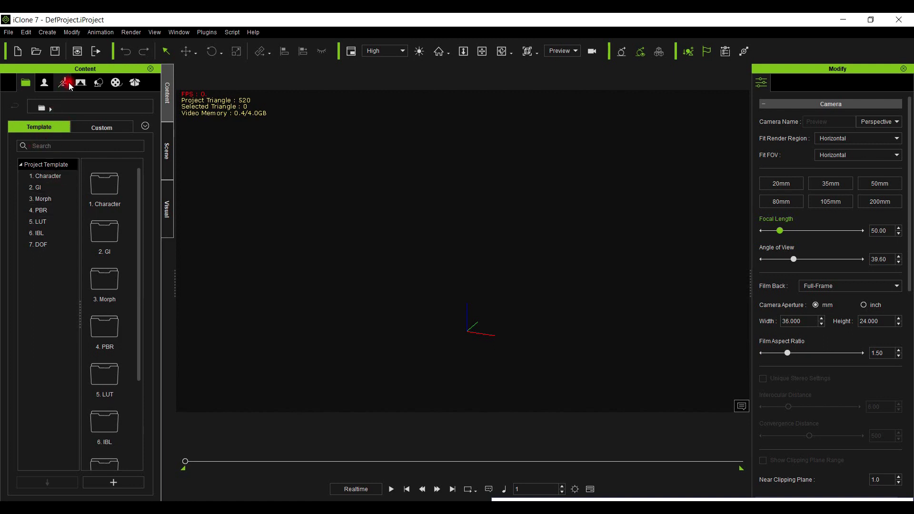
click(101, 87)
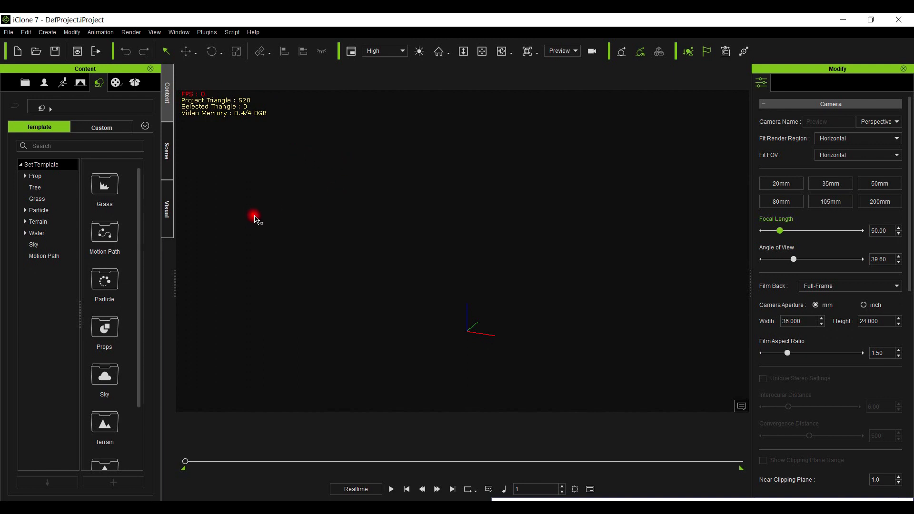
click(42, 211)
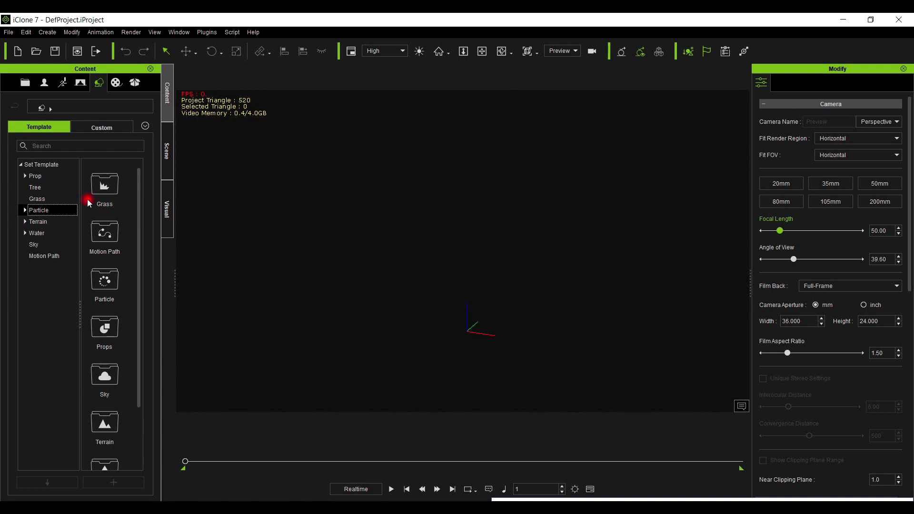
click(102, 134)
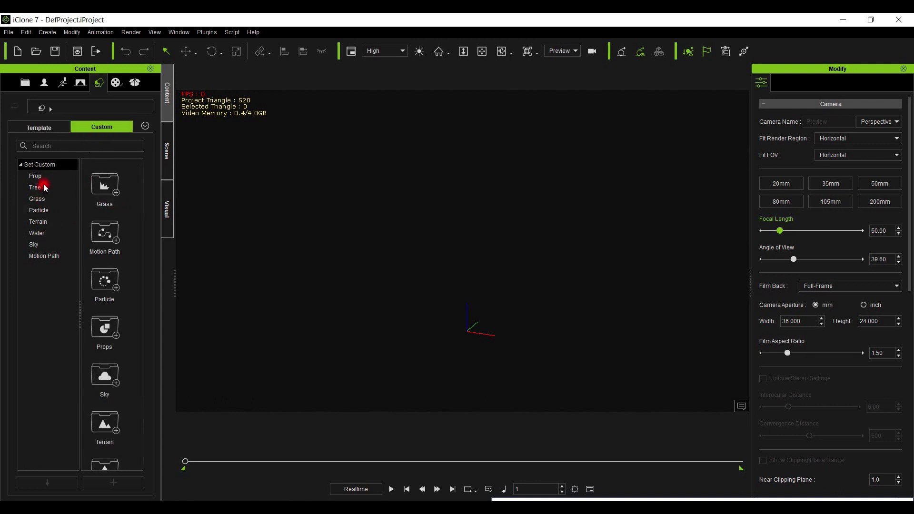
click(53, 175)
drag(104, 183, 243, 193)
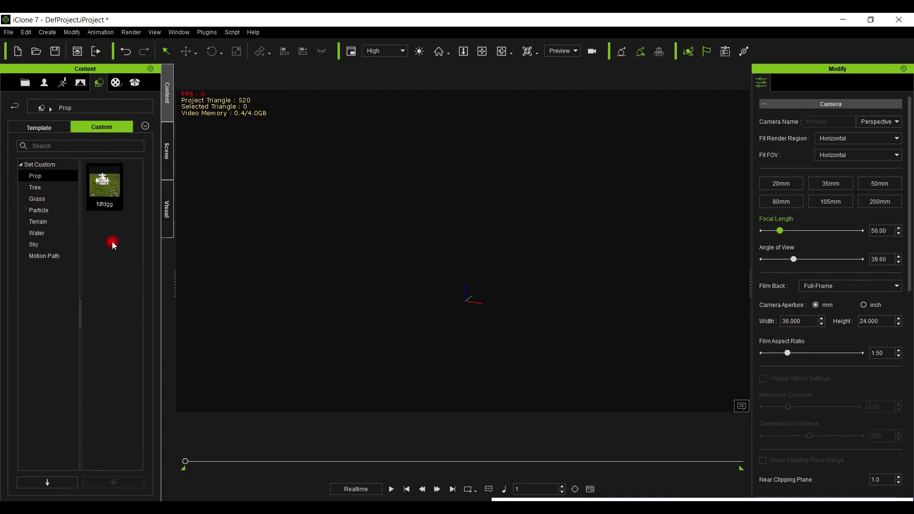
Add the custom terrain hfhysba to the empty scene from the Set library's Terrain folder
click(55, 214)
click(48, 222)
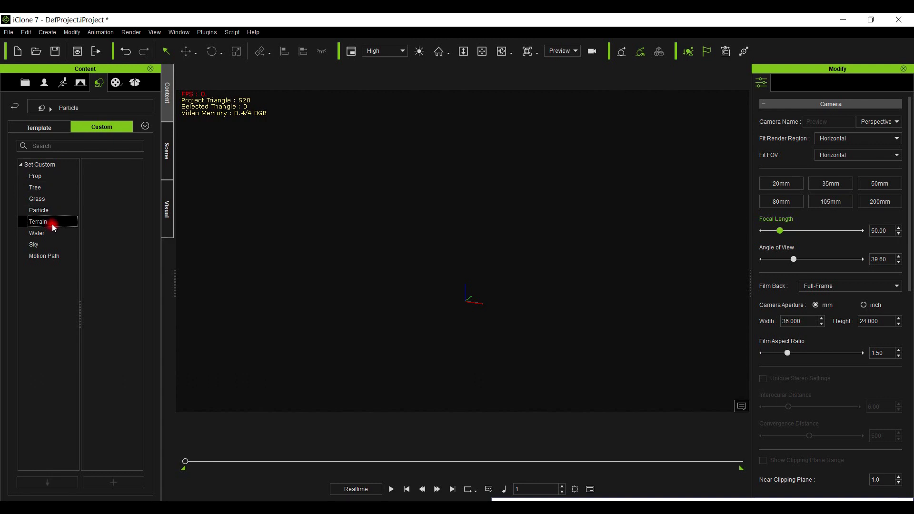
click(93, 188)
drag(100, 187, 478, 265)
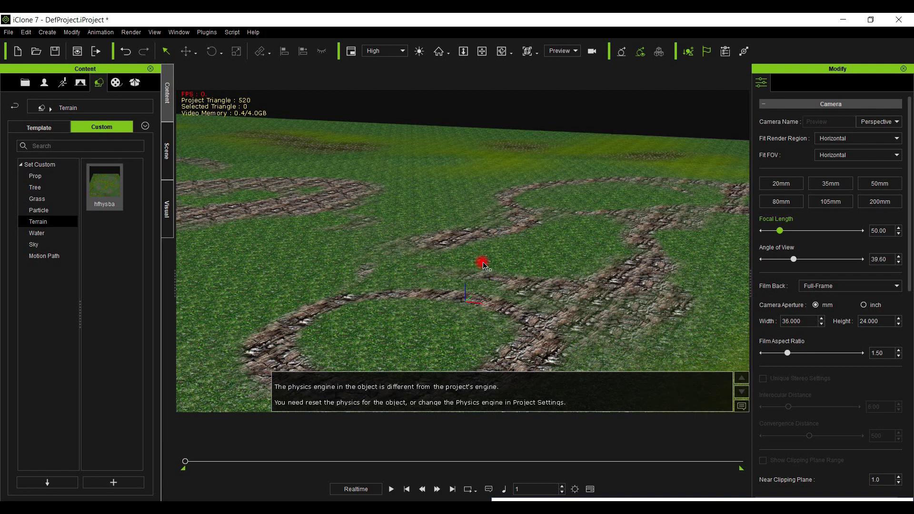
right_drag(482, 265, 482, 261)
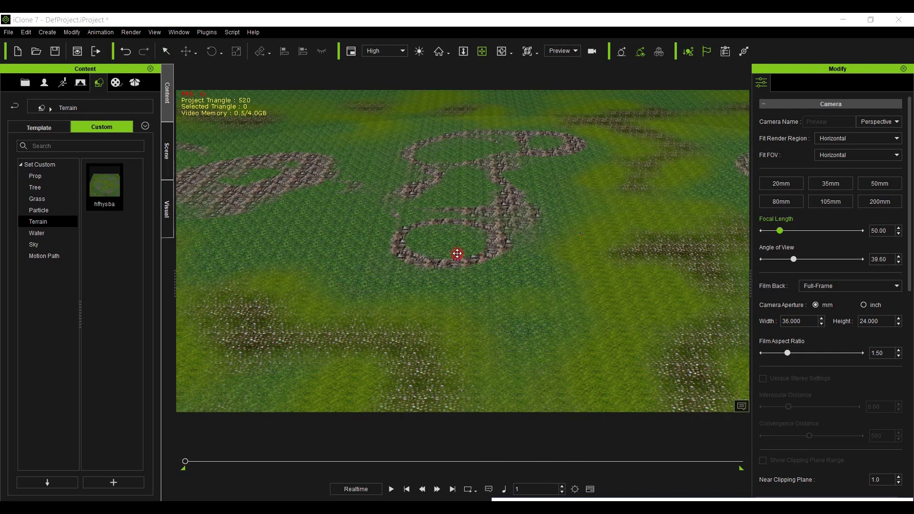
drag(502, 359, 571, 149)
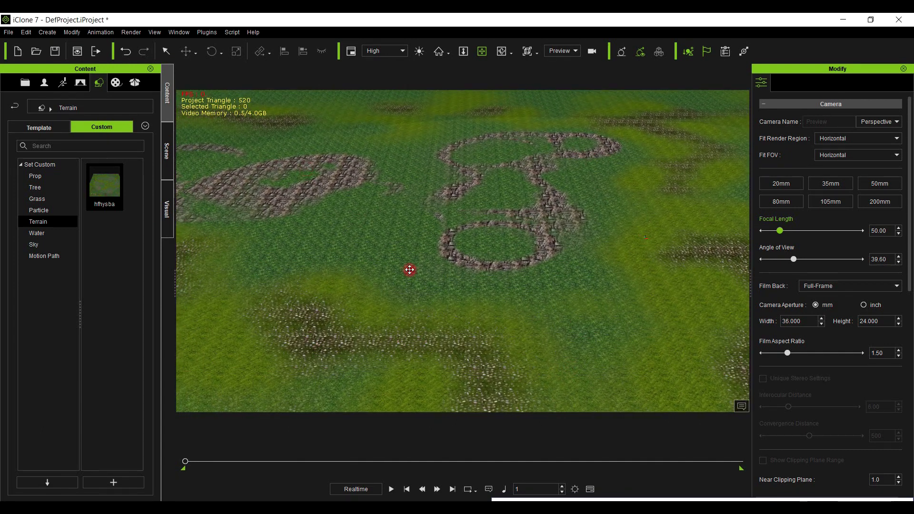
drag(534, 262, 557, 215)
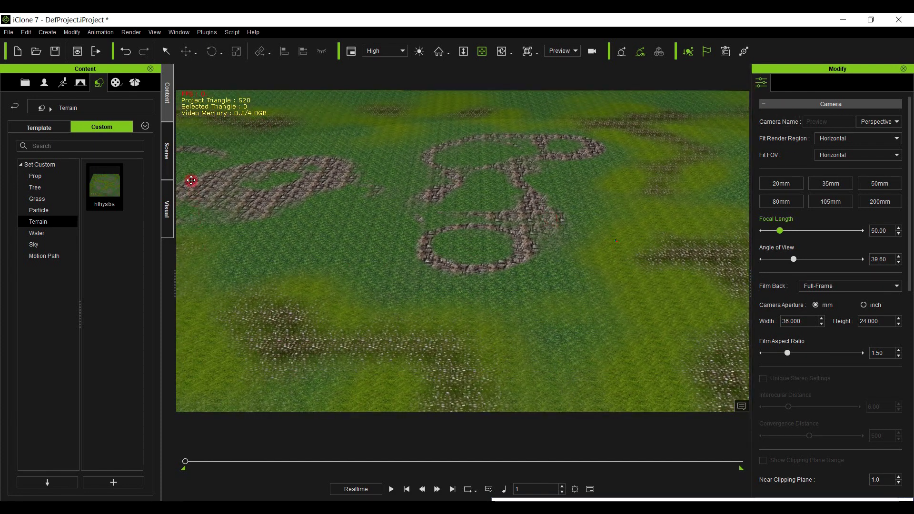
Select the Butte terrain in the scene list and show its material list and texture settings
click(166, 166)
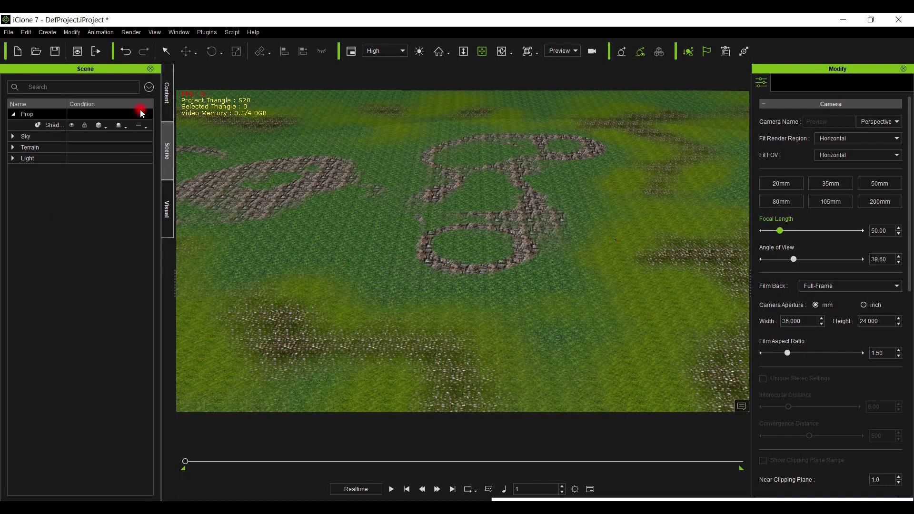
click(46, 128)
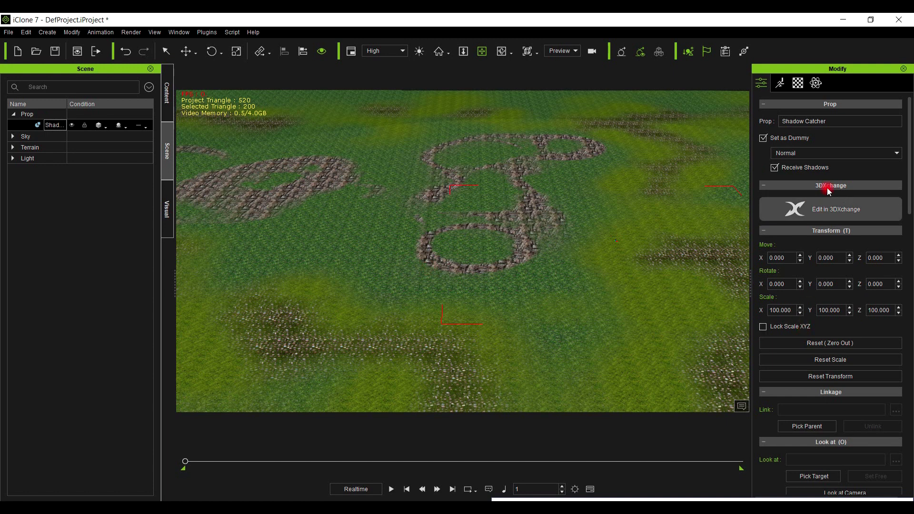
click(28, 147)
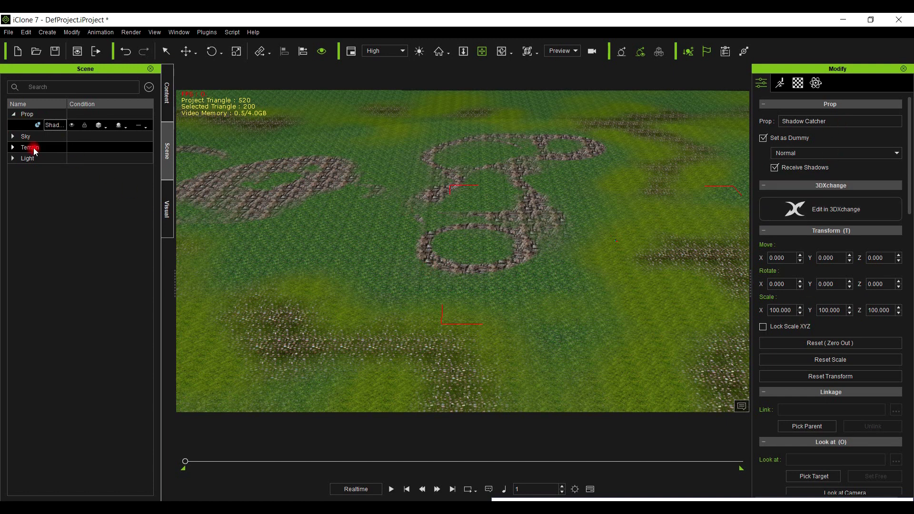
click(53, 158)
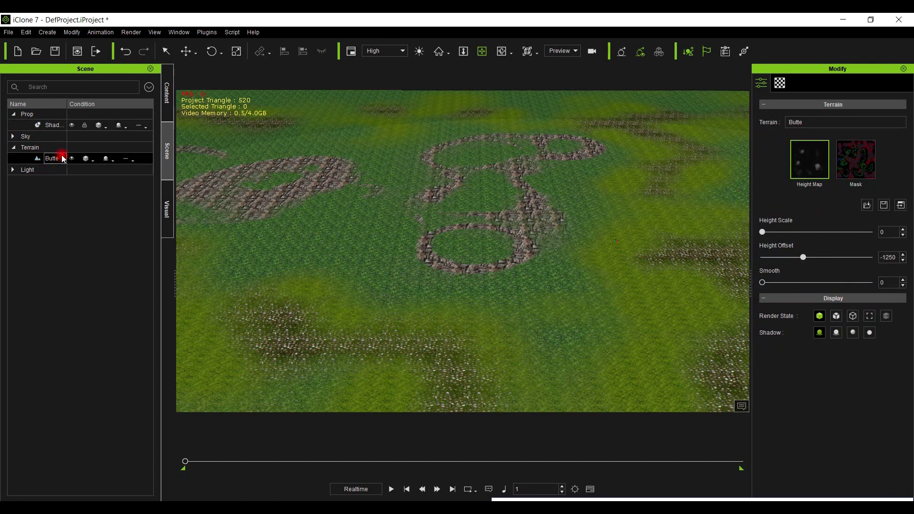
click(851, 170)
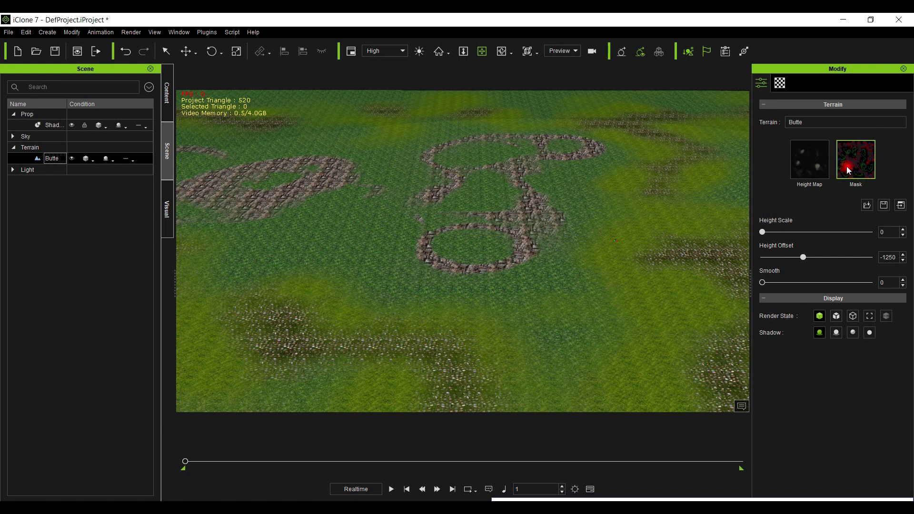
click(811, 172)
click(779, 84)
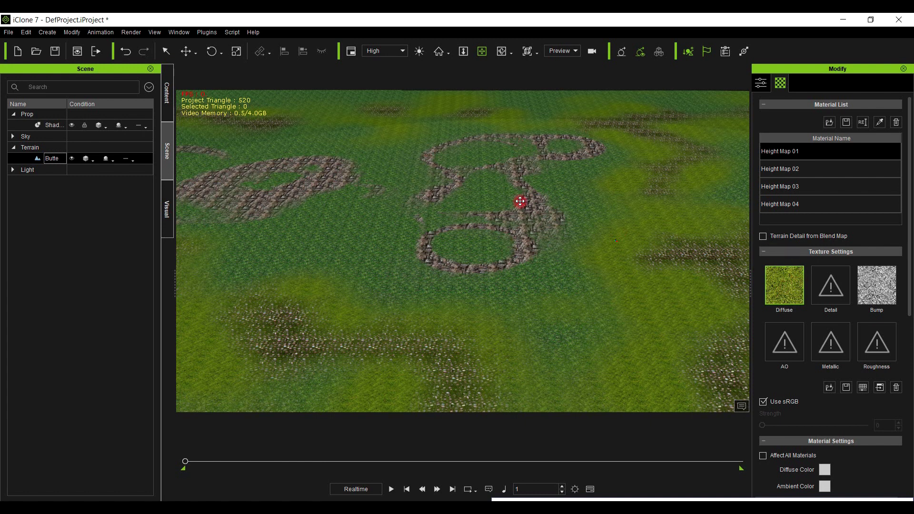
double_click(792, 298)
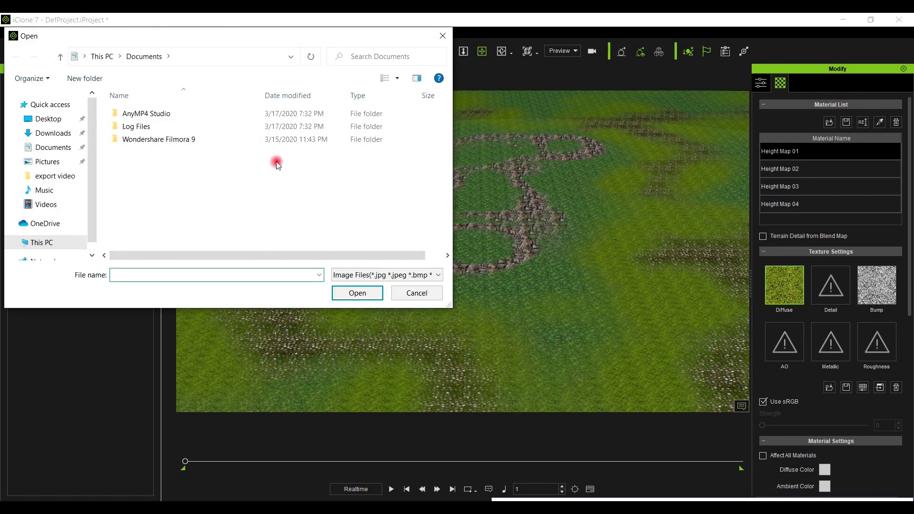
click(53, 175)
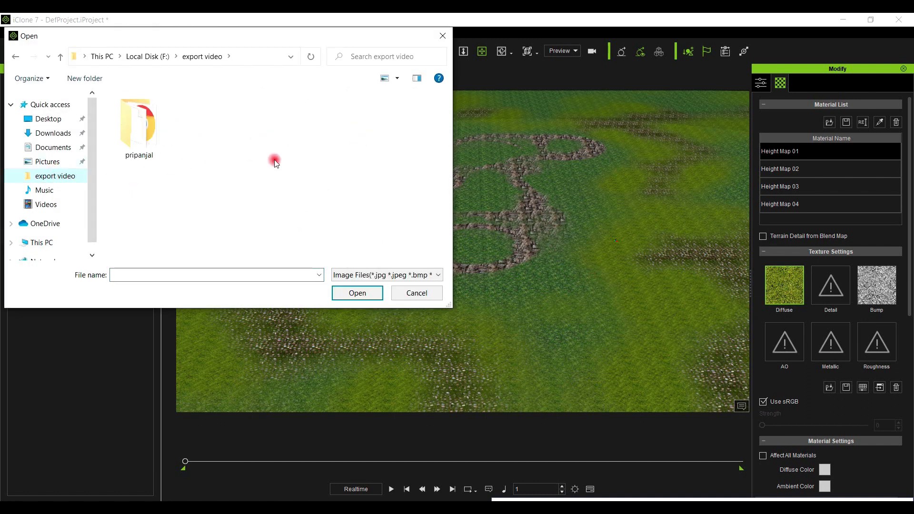
click(442, 35)
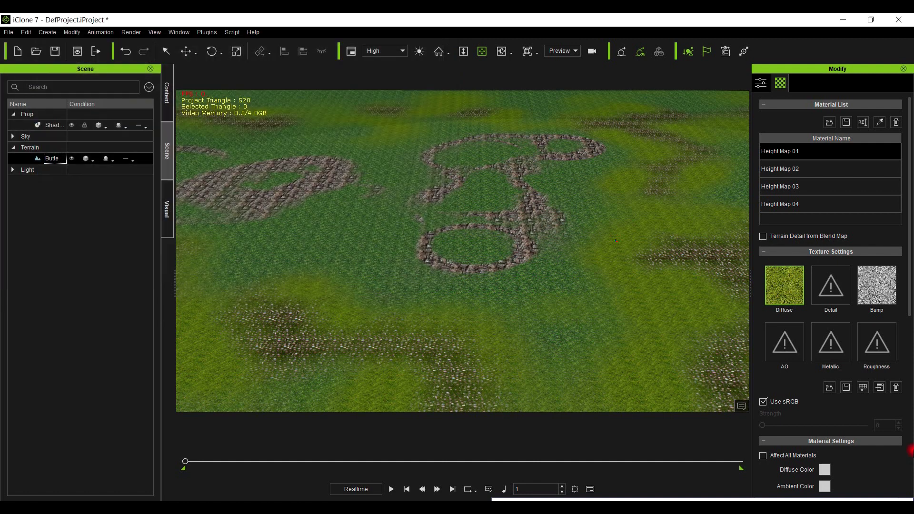
scroll(826, 364, down, 2)
scroll(826, 361, up, 2)
Select the diffuse channel of the terrain material and show the 04Stone diffuse texture templates in the media library
click(166, 95)
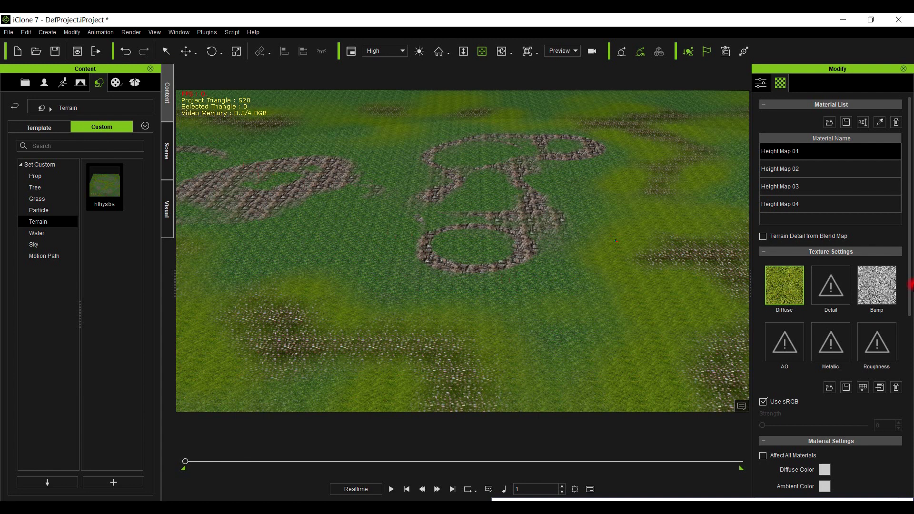
click(876, 294)
click(769, 285)
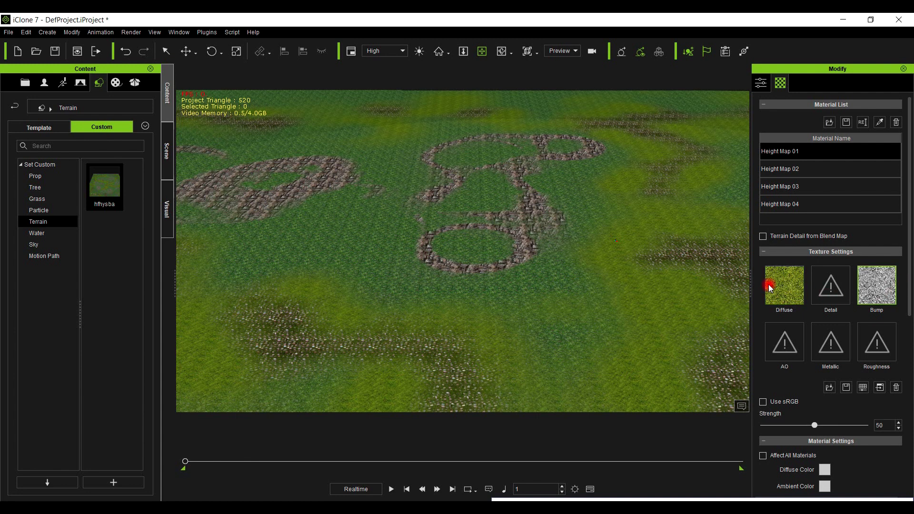
click(878, 285)
click(881, 286)
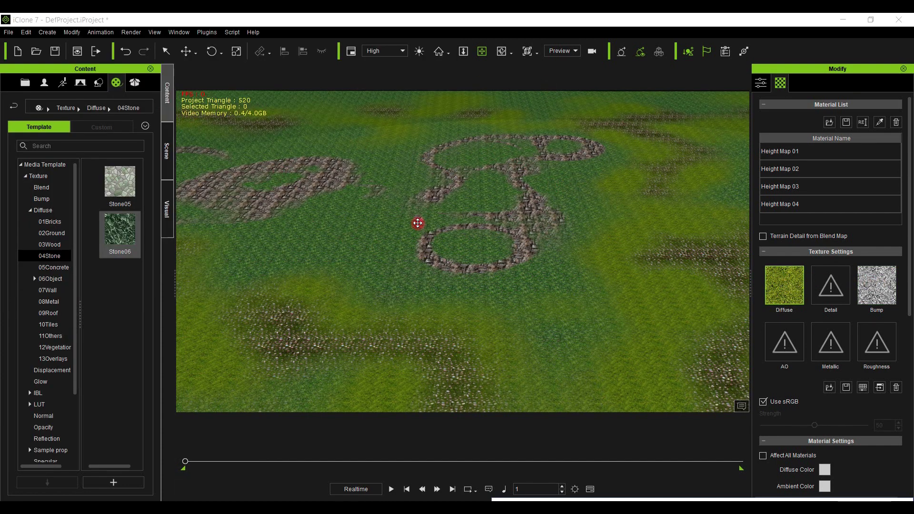
Apply the Stone06 texture to the diffuse channel of Height Map 01
middle_drag(490, 310, 463, 316)
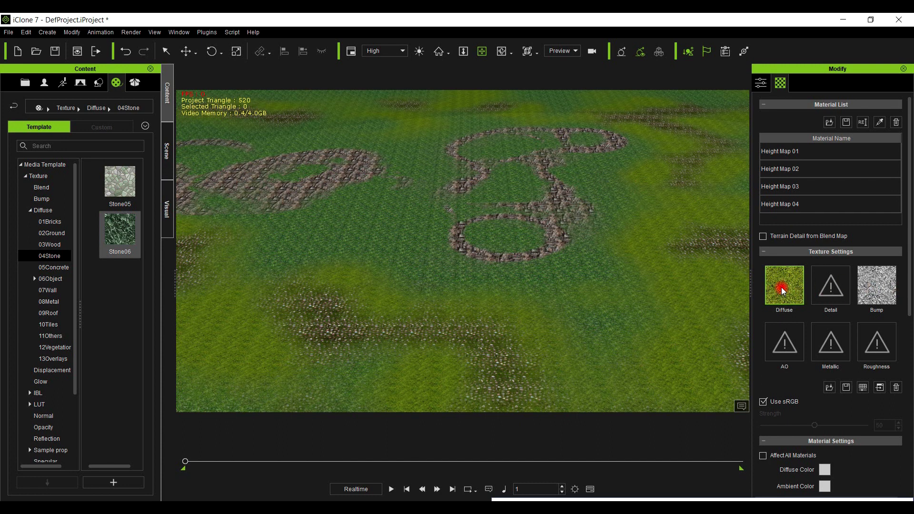
click(764, 86)
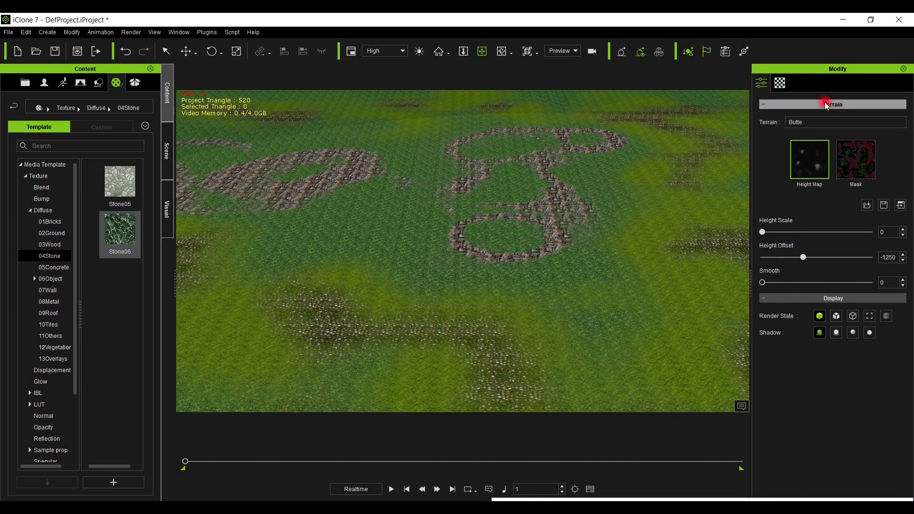
click(779, 84)
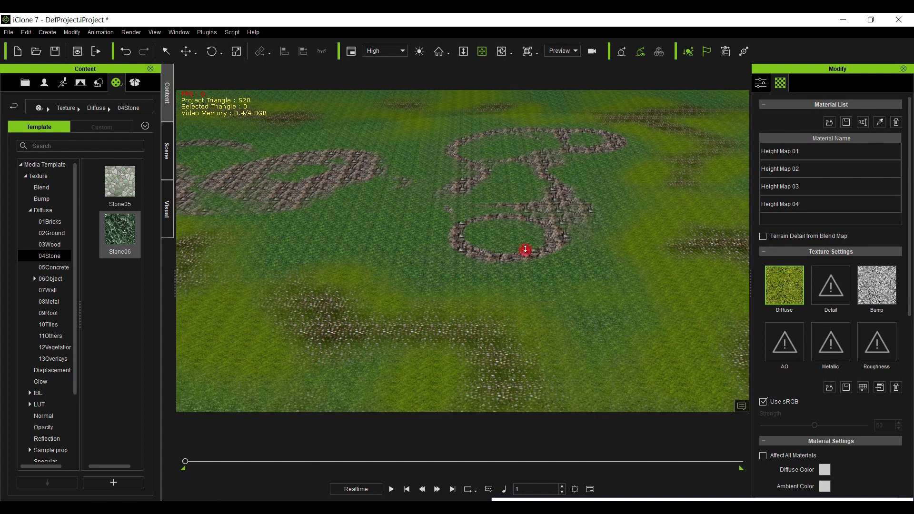
scroll(524, 251, down, 3)
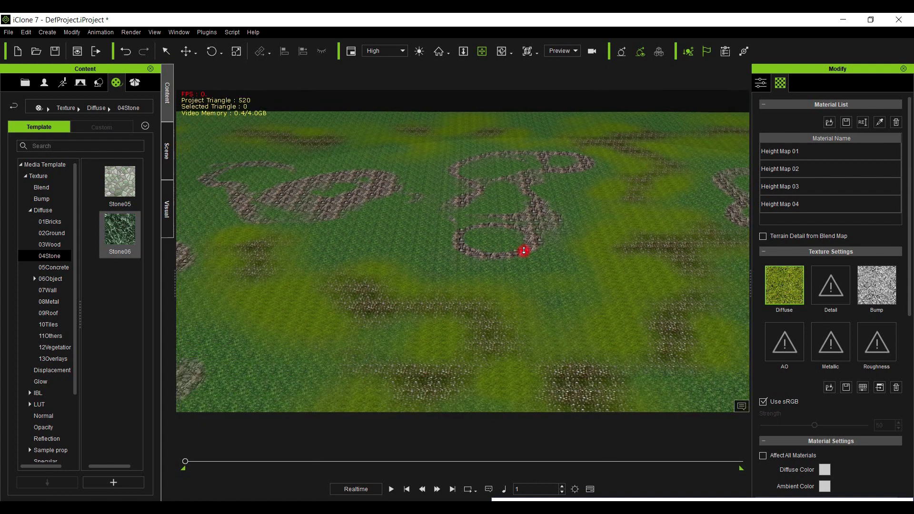
scroll(523, 252, up, 5)
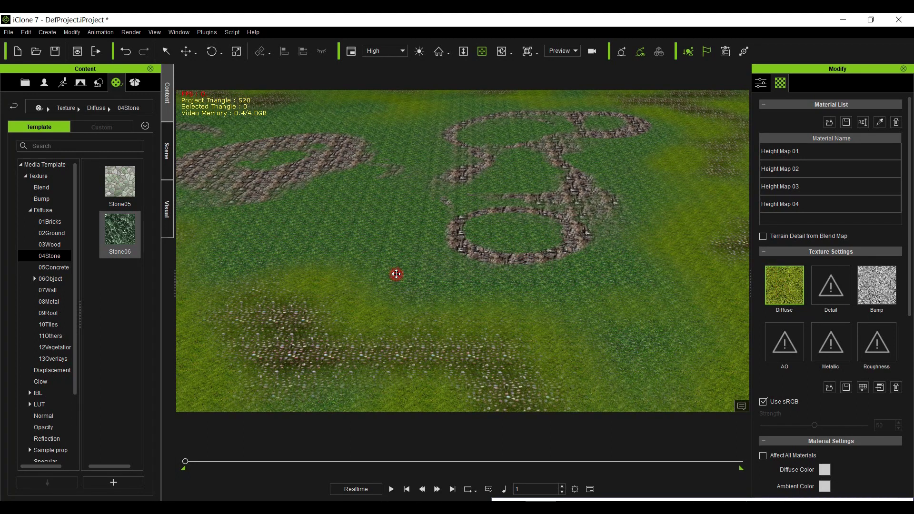
click(125, 197)
mouse_move(126, 199)
mouse_down()
mouse_move(202, 225)
mouse_move(122, 237)
mouse_up()
mouse_move(123, 237)
mouse_down()
mouse_move(649, 252)
mouse_move(857, 276)
mouse_move(780, 285)
mouse_up()
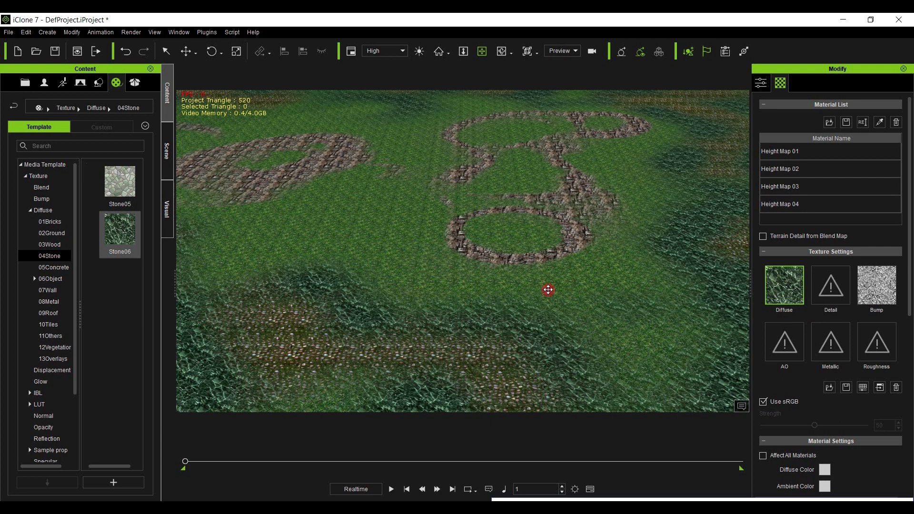
mouse_move(443, 314)
mouse_down()
mouse_move(453, 296)
mouse_move(428, 267)
mouse_move(427, 231)
mouse_up()
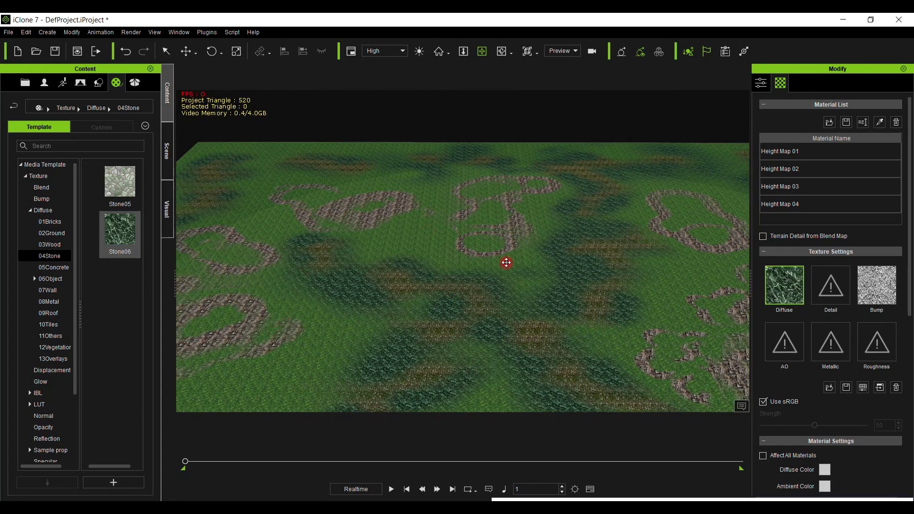
Apply the Stone06 texture to the diffuse channels of Height Map 02 and Height Map 04
click(798, 171)
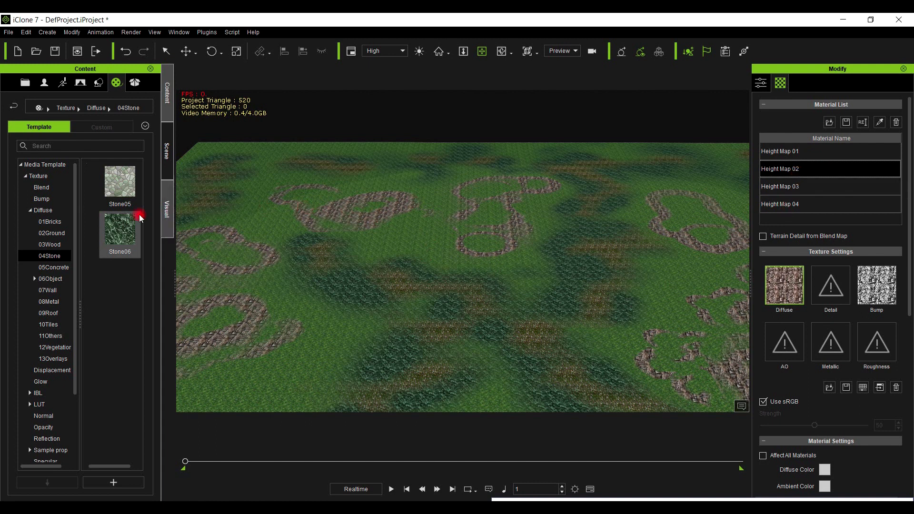
drag(109, 229, 782, 286)
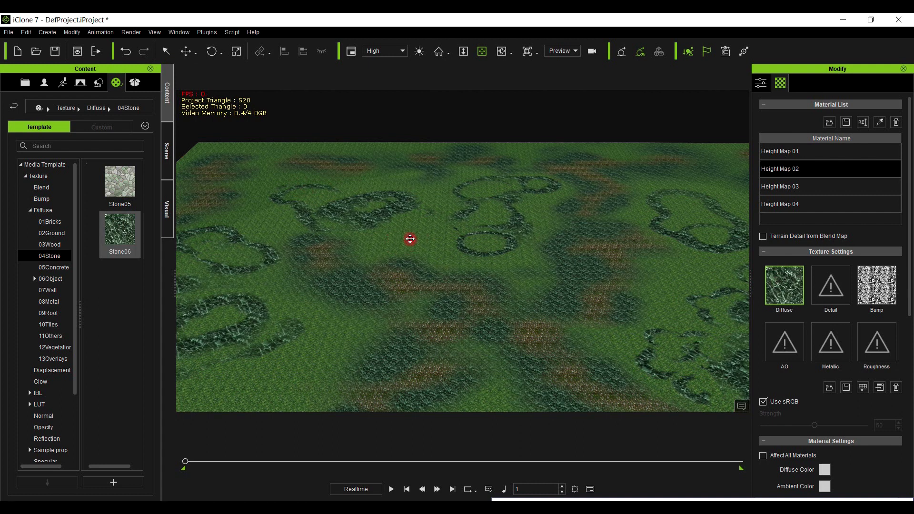
click(797, 187)
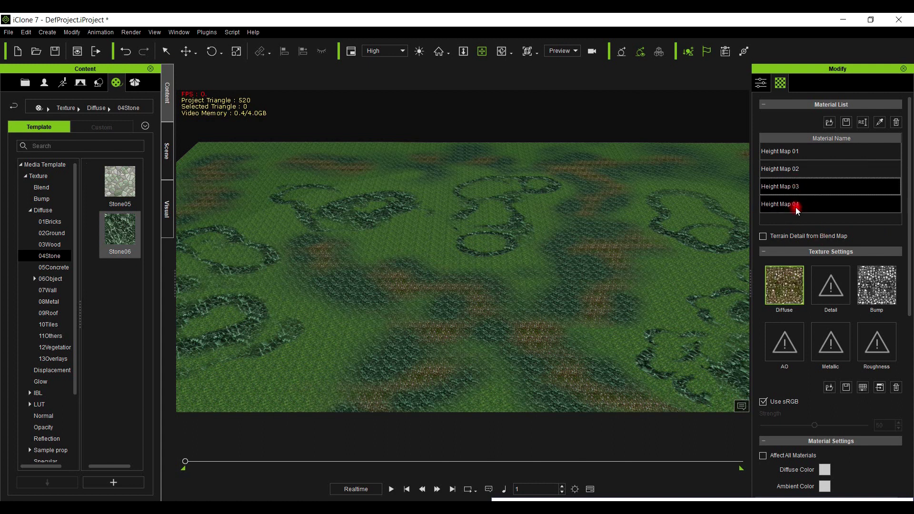
click(796, 206)
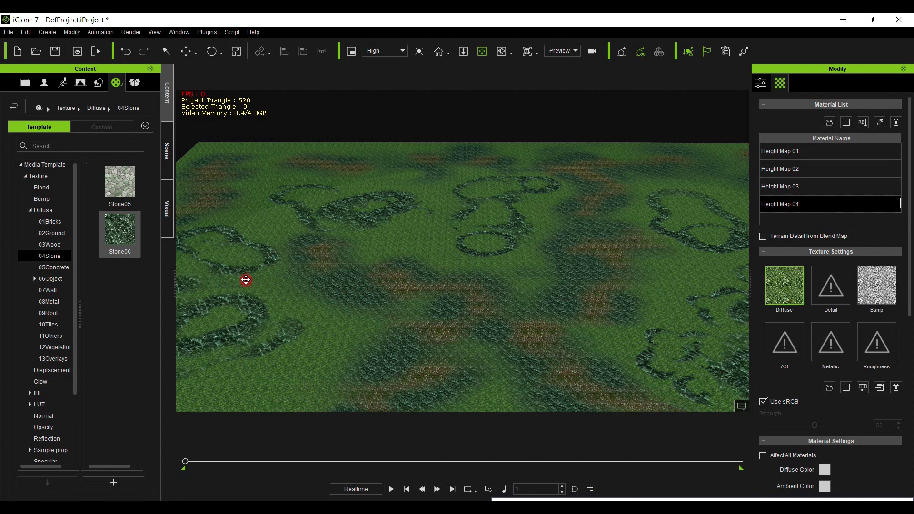
drag(116, 236, 785, 282)
right_drag(424, 235, 423, 221)
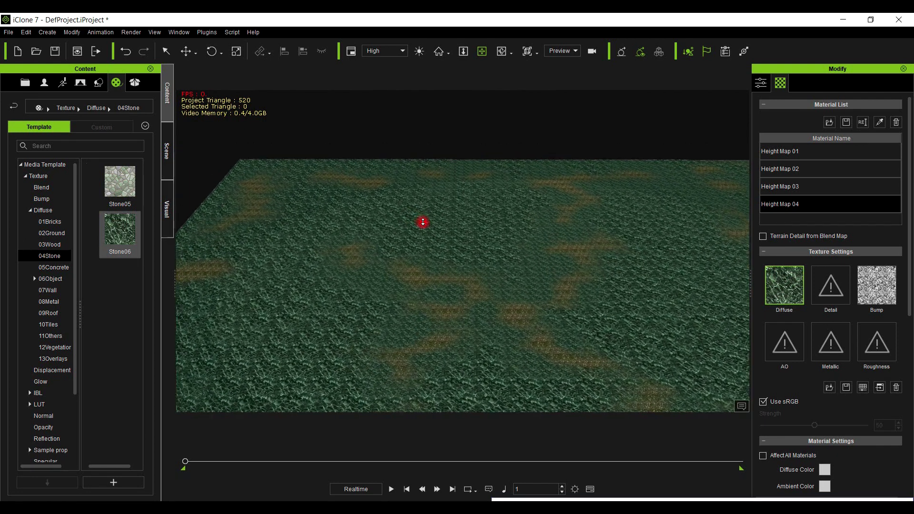
Undo the Stone06 texture changes on Height Map 02 and Height Map 04
key(ctrl+z)
key(ctrl+y)
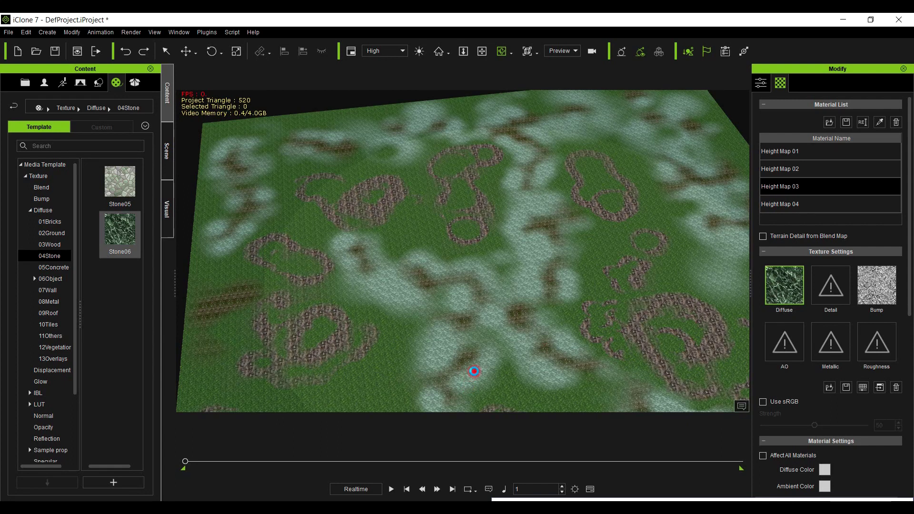
Undo the remaining Stone06 diffuse texture changes on the terrain's height maps
key(ctrl+z)
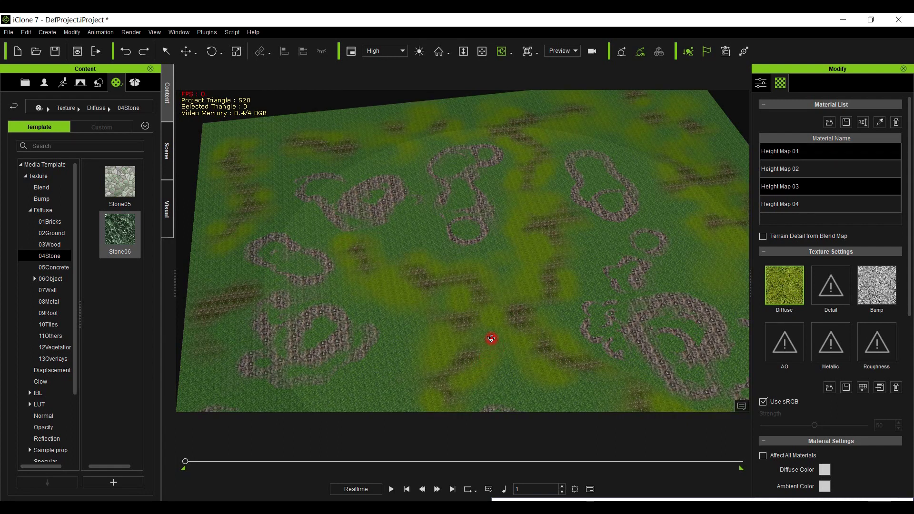
right_drag(467, 239, 469, 267)
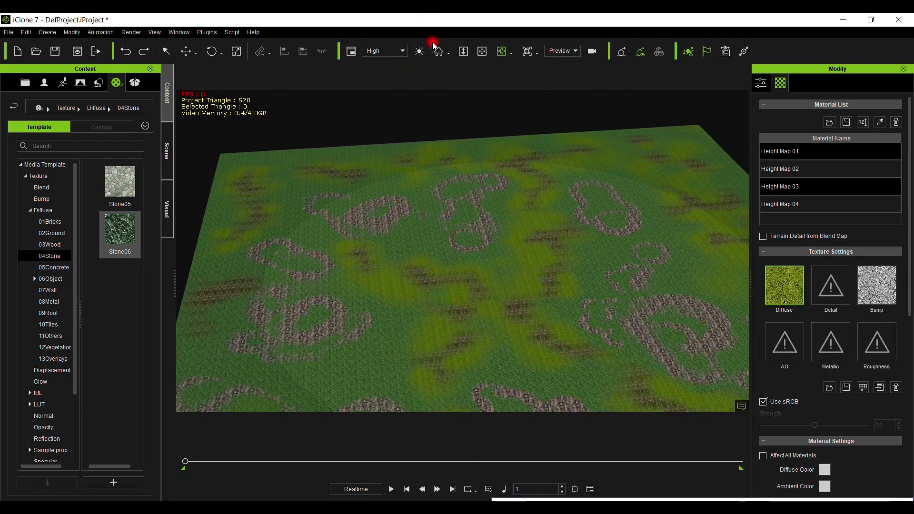
click(481, 51)
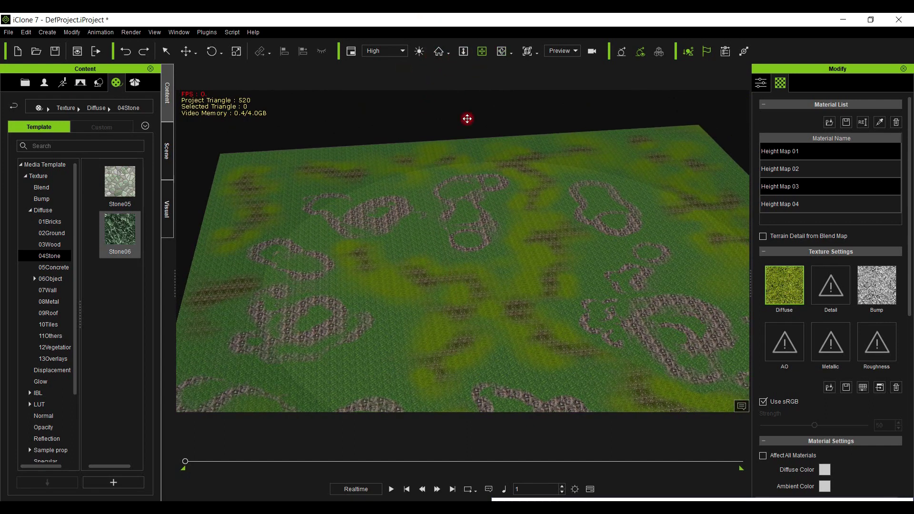
middle_drag(423, 263, 393, 210)
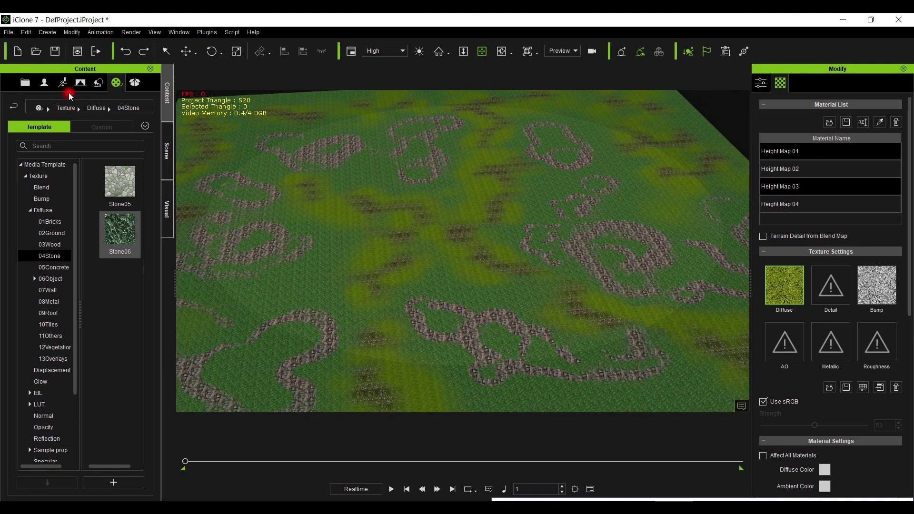
Show the Grass templates of the Set category in the content library
click(99, 83)
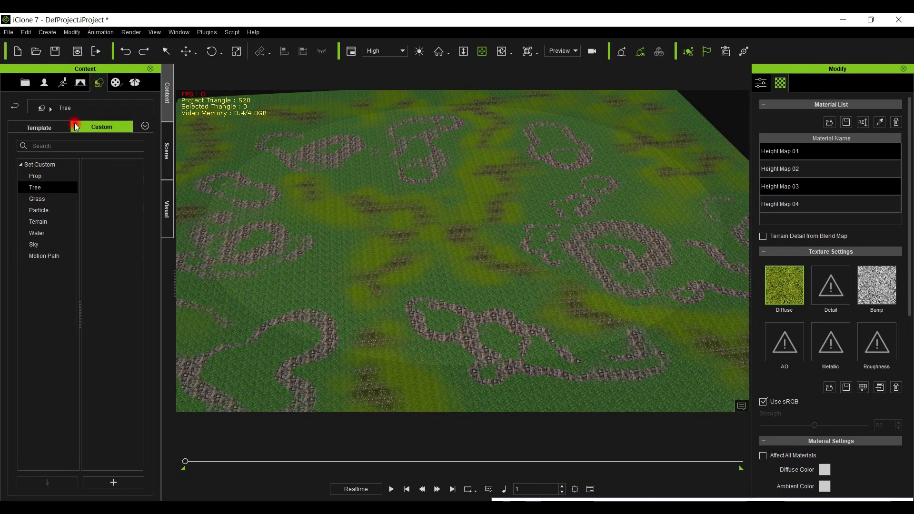
click(43, 204)
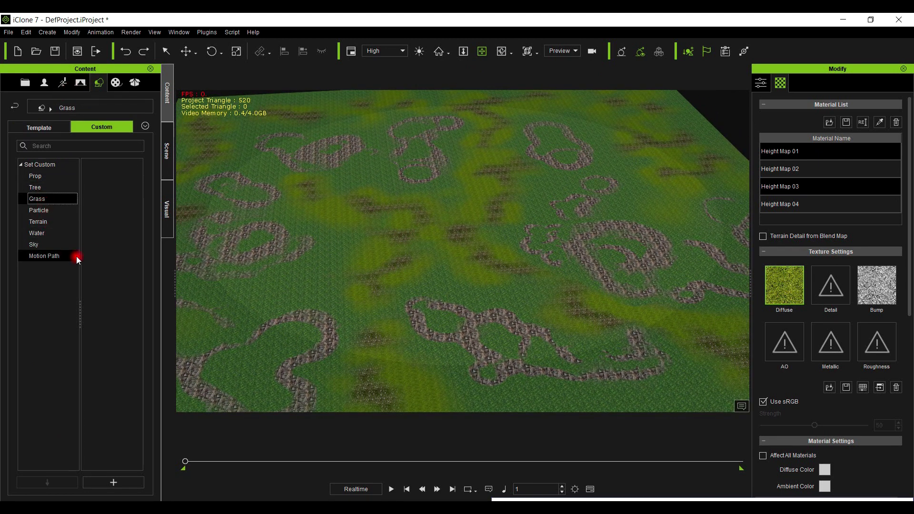
click(47, 127)
click(45, 212)
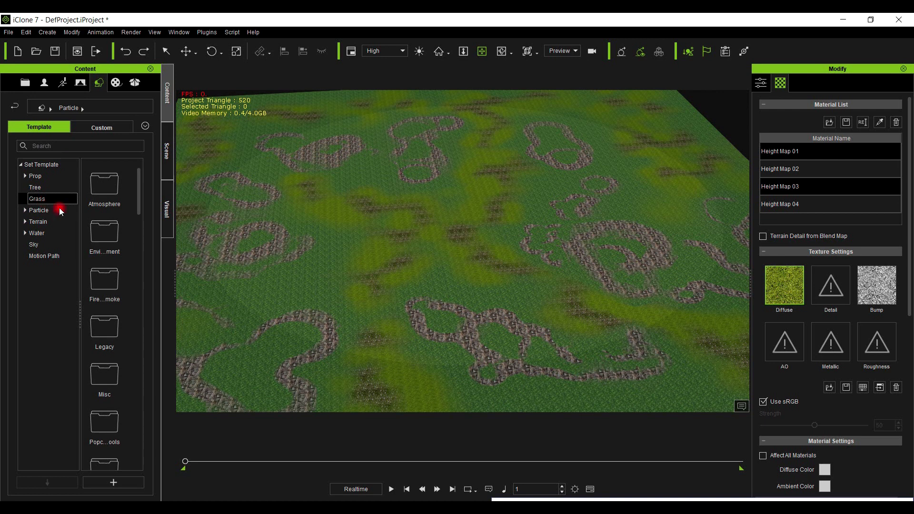
scroll(108, 349, down, 2)
scroll(109, 349, down, 5)
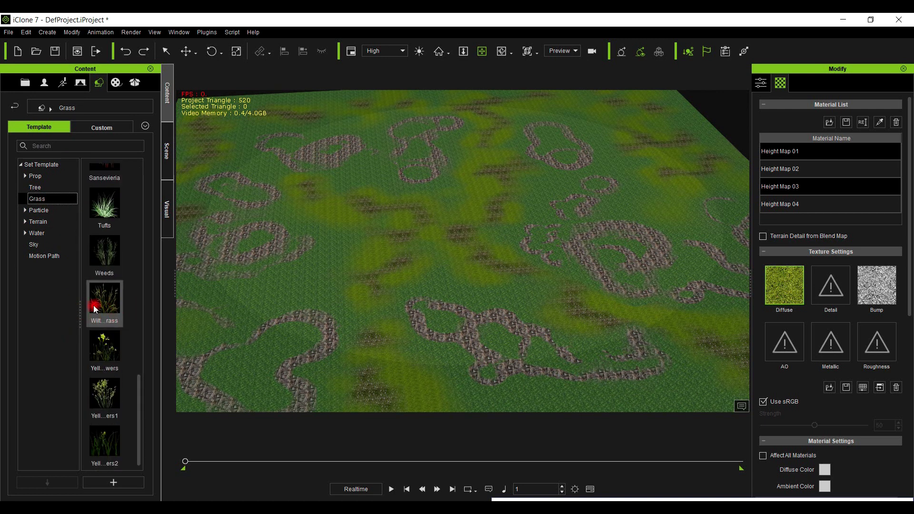
Add the Tufts grass template to the terrain
drag(95, 309, 402, 311)
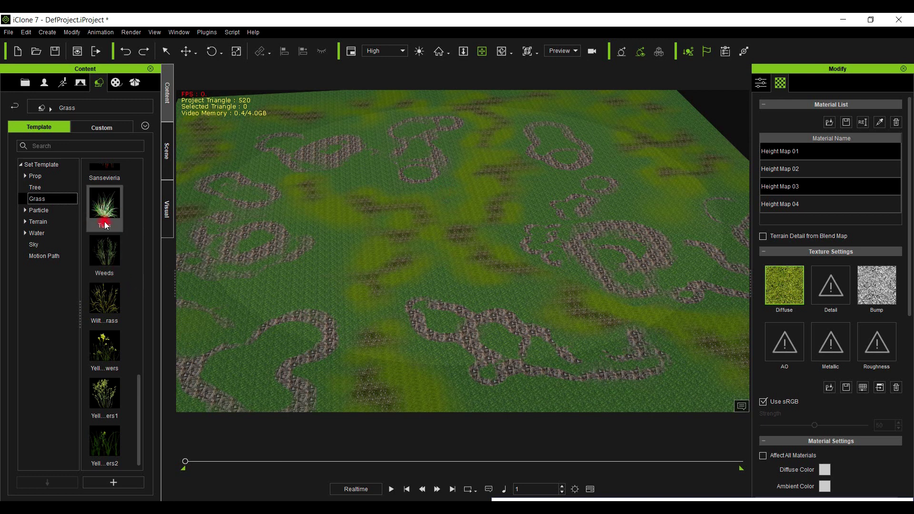
drag(106, 216, 470, 327)
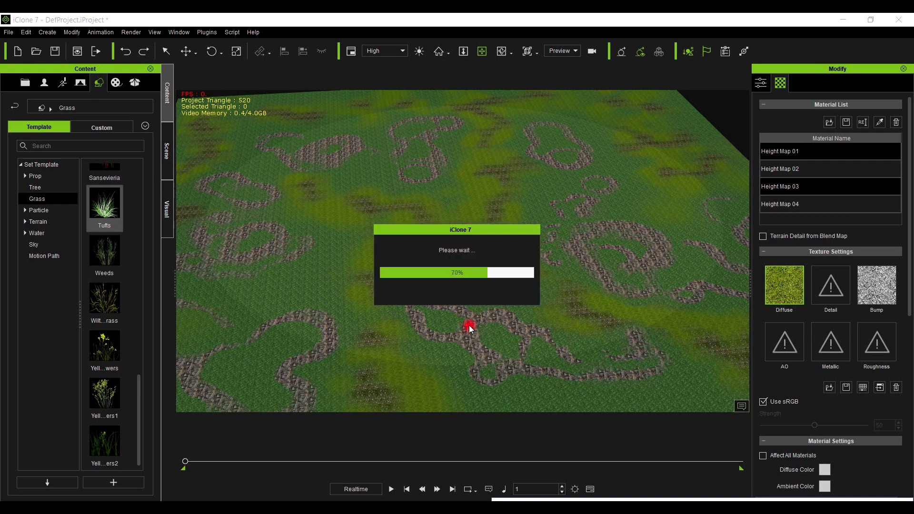
click(441, 55)
drag(476, 266, 473, 327)
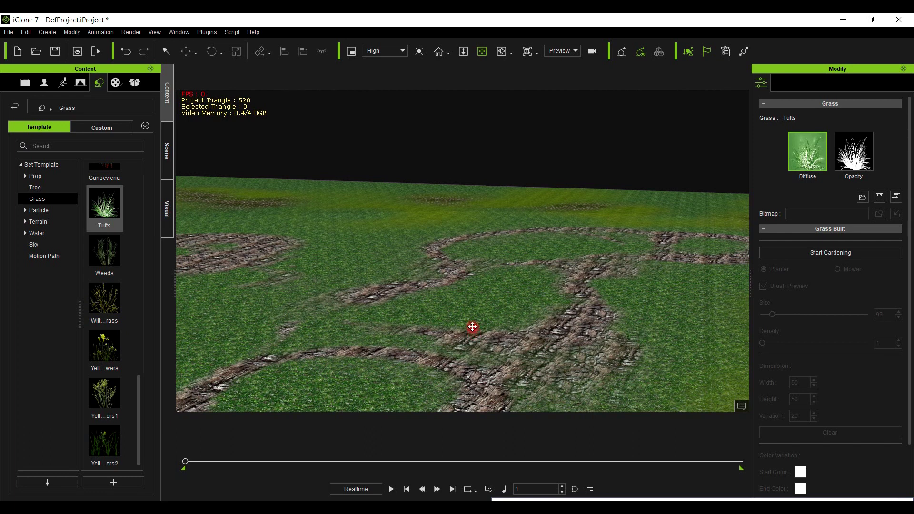
Add a second Tufts grass object to the rocky area in the terrain's foreground
click(111, 322)
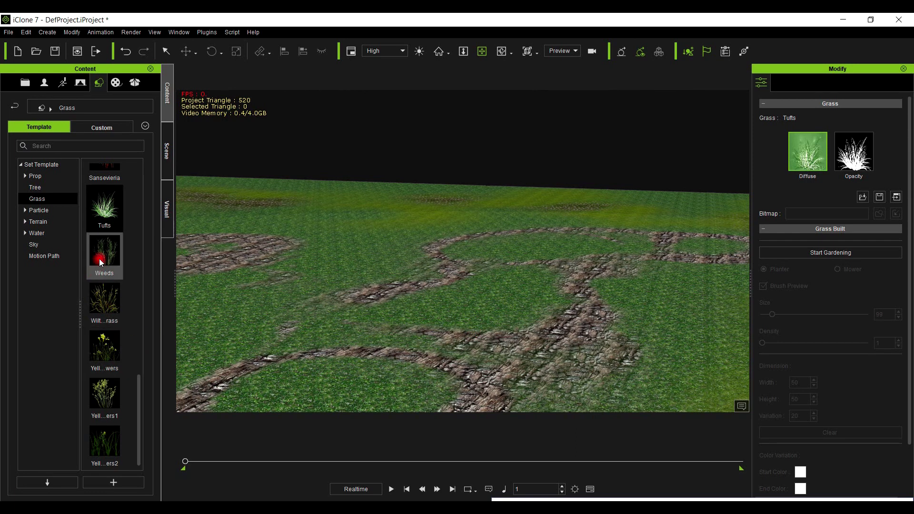
click(115, 228)
drag(110, 218, 545, 355)
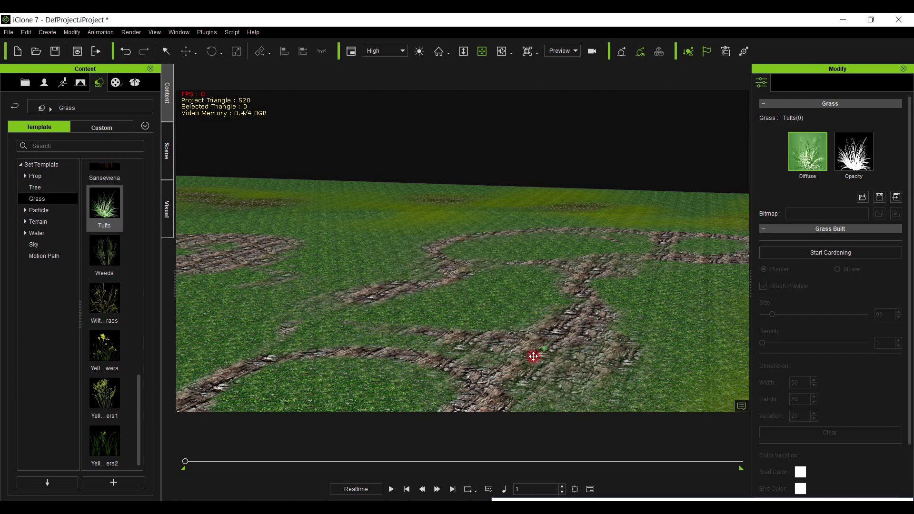
Add the YellowFlowers1 and YellowFlowers2 grass templates to the rocky area of the terrain
click(48, 355)
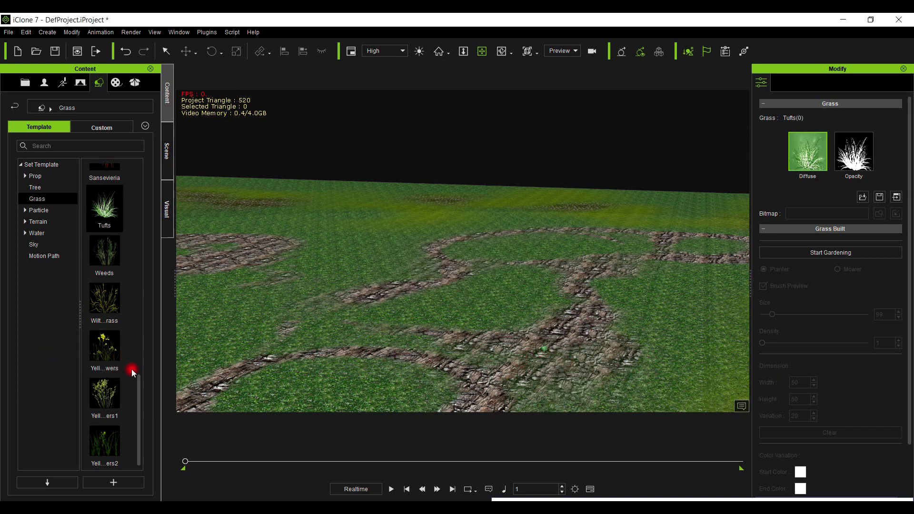
drag(98, 388, 546, 354)
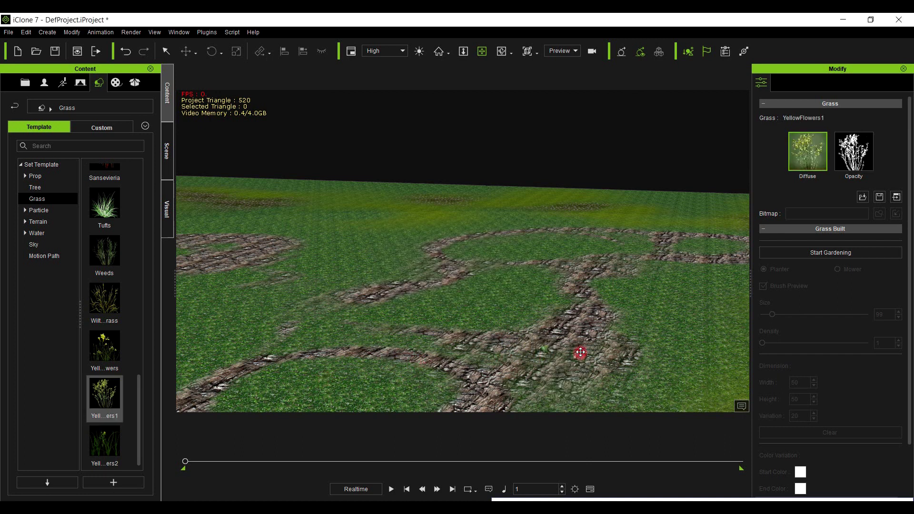
click(436, 50)
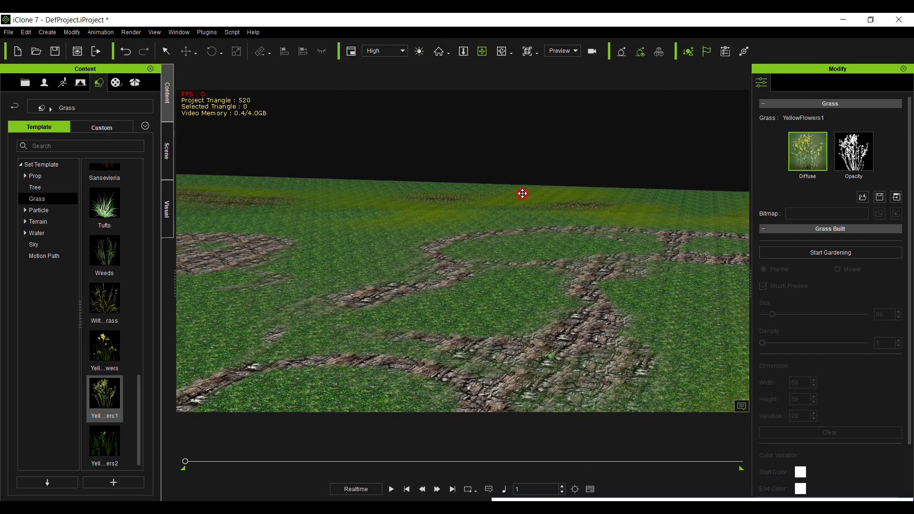
drag(542, 287, 551, 272)
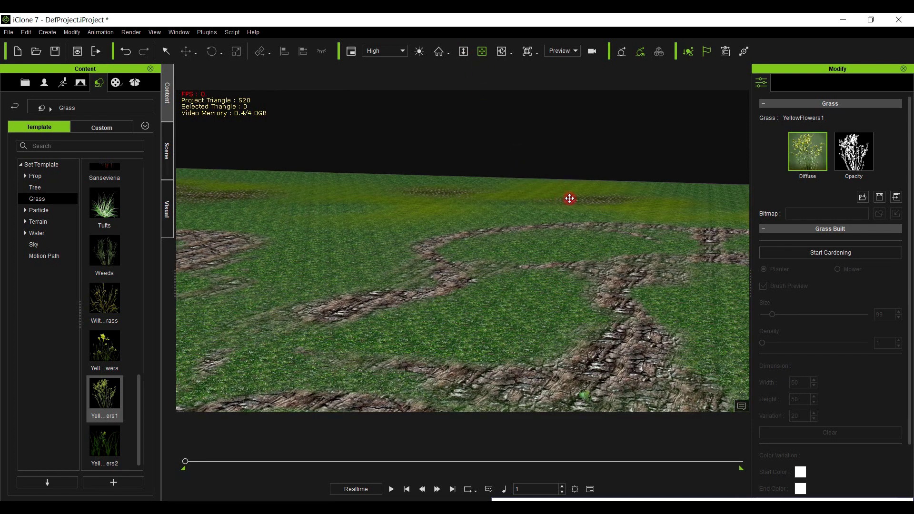
drag(502, 263, 475, 183)
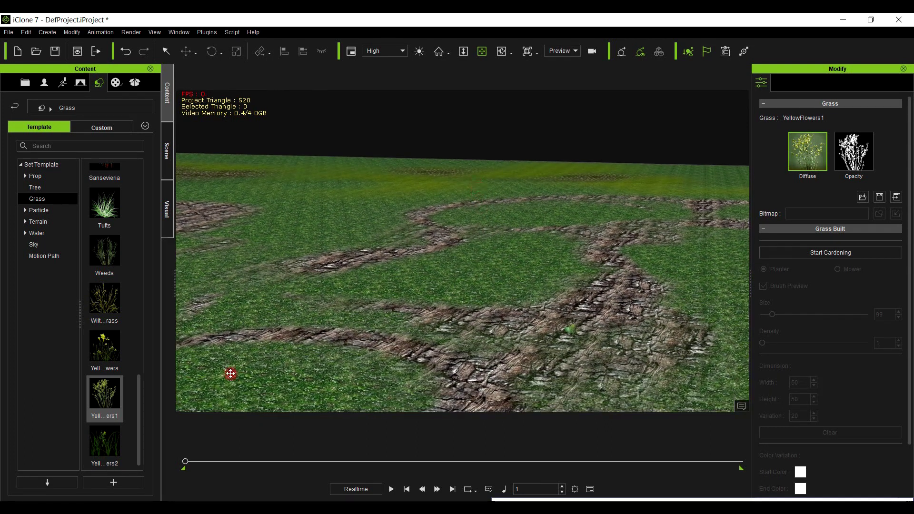
drag(98, 434, 576, 355)
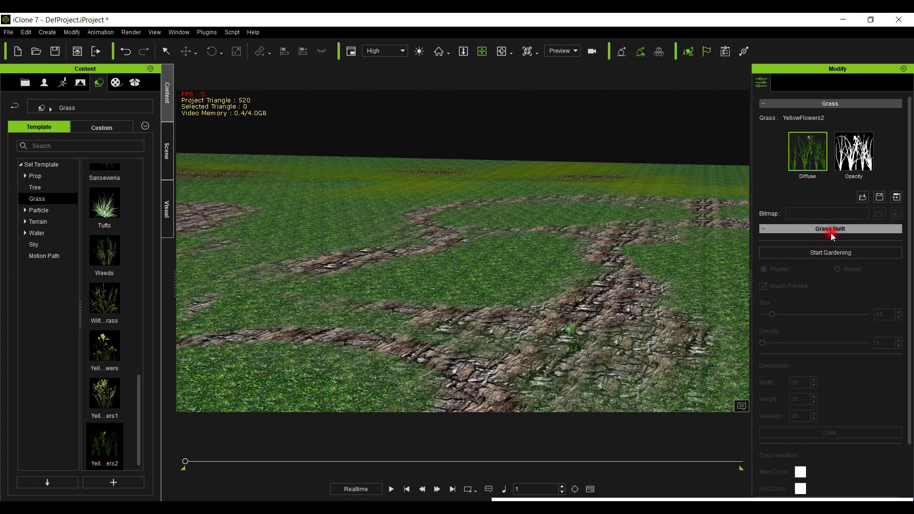
Start gardening with YellowFlowers2 in Planter mode, setting the brush size to 1000 and the density to 77
click(837, 262)
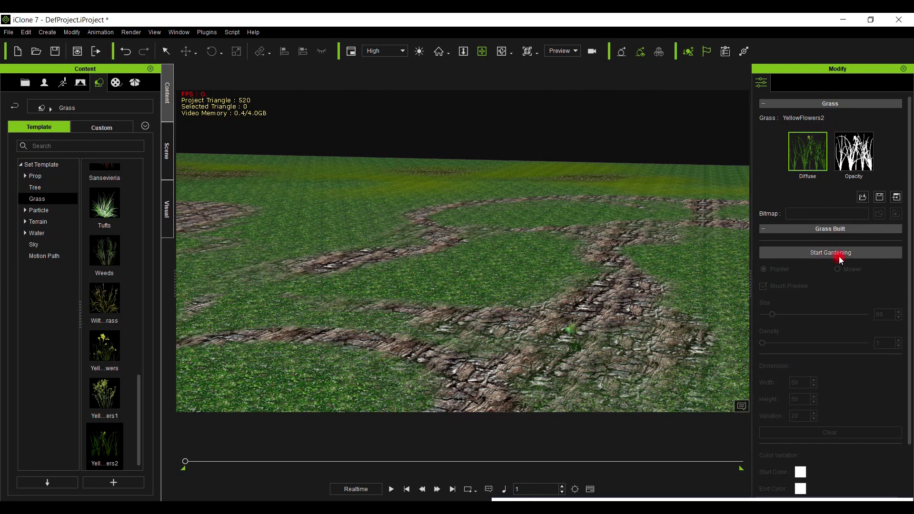
click(817, 256)
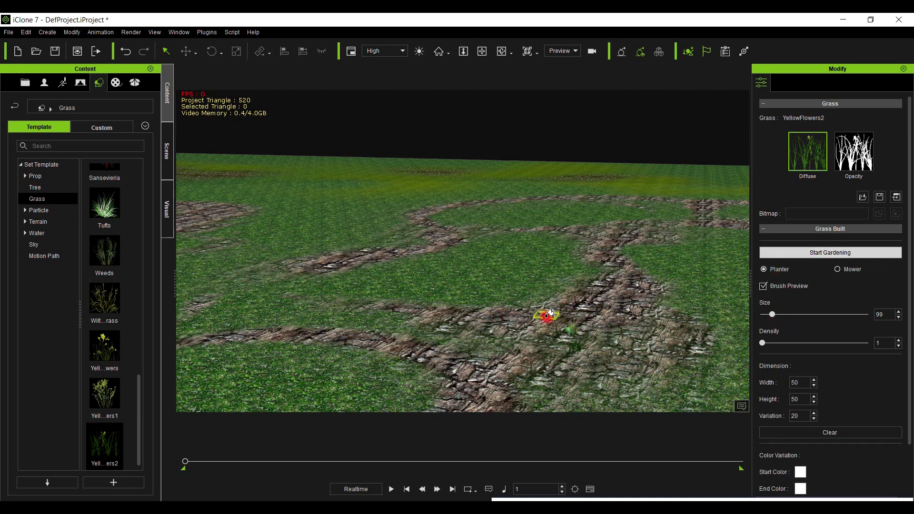
click(862, 337)
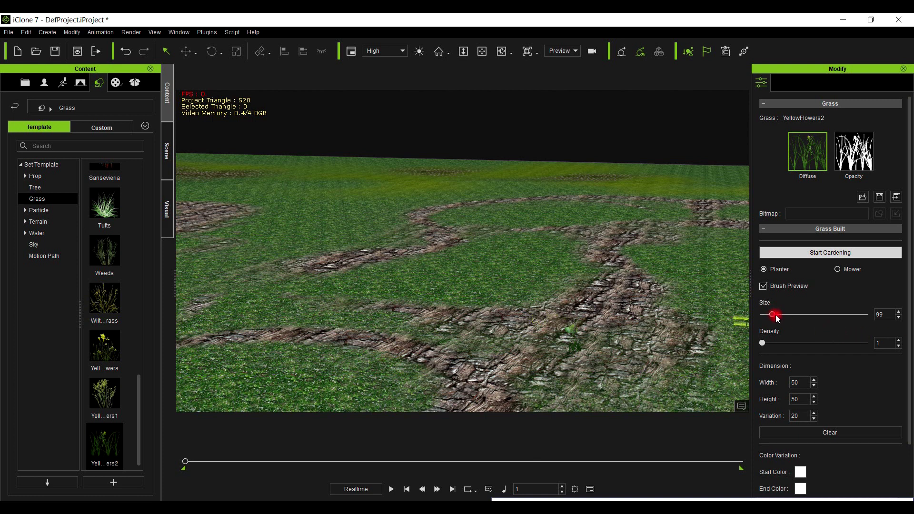
drag(772, 318, 813, 329)
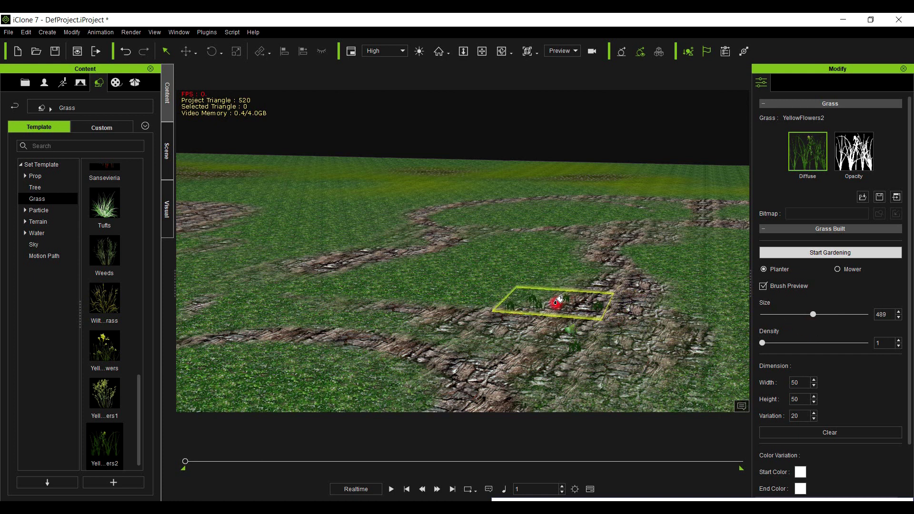
click(814, 315)
mouse_move(815, 316)
mouse_down()
mouse_move(873, 313)
mouse_move(359, 261)
mouse_move(470, 302)
mouse_move(709, 335)
mouse_move(380, 291)
mouse_up()
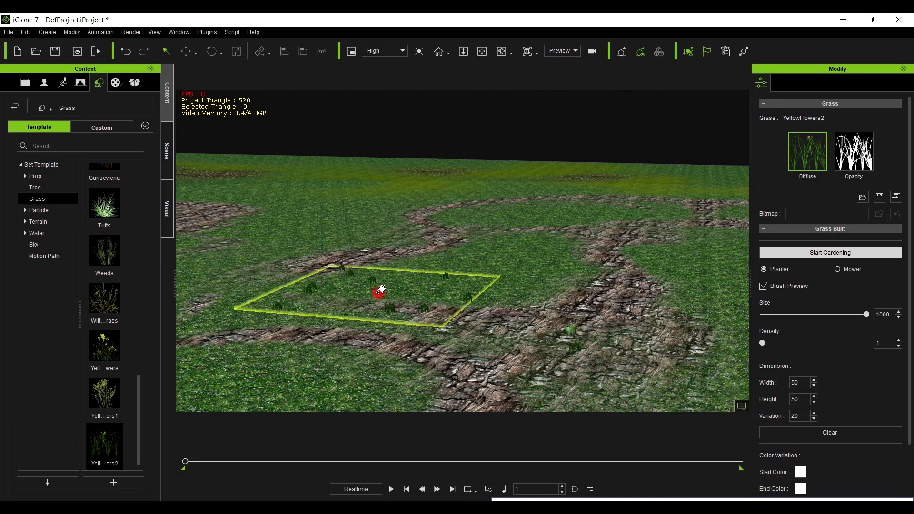
mouse_move(380, 290)
mouse_down()
mouse_move(484, 338)
mouse_move(742, 341)
mouse_move(784, 355)
mouse_move(776, 342)
mouse_move(840, 342)
mouse_up()
Paint YellowFlowers2 grass over the whole visible terrain up to its far edge
mouse_move(524, 309)
mouse_down()
mouse_move(583, 347)
mouse_move(603, 249)
mouse_move(627, 229)
mouse_move(663, 236)
mouse_move(693, 224)
mouse_move(645, 201)
mouse_move(610, 202)
mouse_move(542, 228)
mouse_move(507, 201)
mouse_move(447, 271)
mouse_move(417, 276)
mouse_move(401, 202)
mouse_move(375, 187)
mouse_move(300, 281)
mouse_move(279, 329)
mouse_move(337, 351)
mouse_move(372, 323)
mouse_move(425, 326)
mouse_move(453, 349)
mouse_move(452, 380)
mouse_move(411, 393)
mouse_move(299, 375)
mouse_move(248, 295)
mouse_move(219, 198)
mouse_move(297, 221)
mouse_move(322, 206)
mouse_move(315, 186)
mouse_move(246, 223)
mouse_move(238, 253)
mouse_move(205, 285)
mouse_move(210, 220)
mouse_up()
mouse_move(205, 181)
mouse_down()
mouse_move(204, 168)
mouse_move(198, 197)
mouse_move(236, 171)
mouse_move(257, 188)
mouse_move(302, 173)
mouse_move(286, 163)
mouse_move(220, 160)
mouse_move(327, 172)
mouse_move(300, 155)
mouse_move(279, 170)
mouse_move(292, 172)
mouse_up()
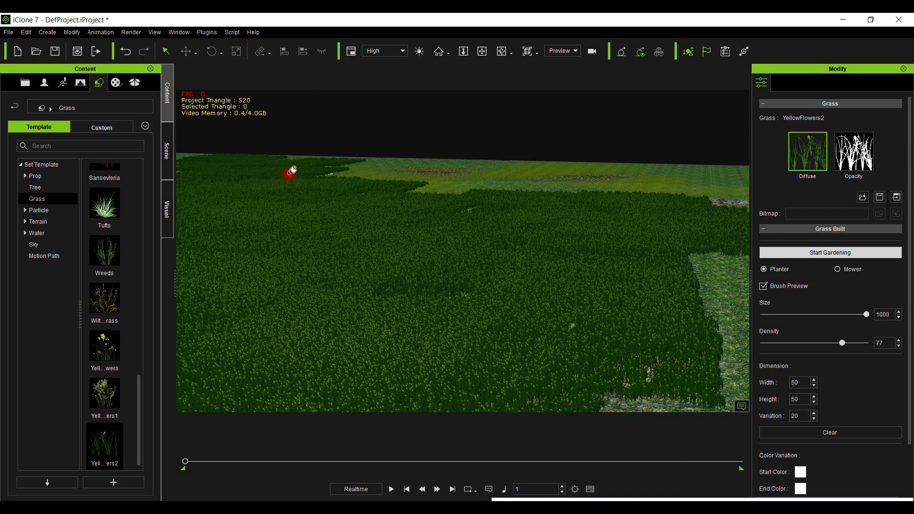
mouse_move(398, 190)
mouse_down()
mouse_move(397, 168)
mouse_move(371, 187)
mouse_move(431, 190)
mouse_move(475, 174)
mouse_move(539, 173)
mouse_move(575, 201)
mouse_move(680, 180)
mouse_move(708, 201)
mouse_move(723, 198)
mouse_move(726, 175)
mouse_move(738, 171)
mouse_move(632, 164)
mouse_move(617, 166)
mouse_move(609, 181)
mouse_move(653, 188)
mouse_move(664, 185)
mouse_move(498, 162)
mouse_move(516, 180)
mouse_move(501, 189)
mouse_move(557, 161)
mouse_move(579, 168)
mouse_move(539, 161)
mouse_move(369, 158)
mouse_up()
mouse_move(741, 351)
mouse_down()
mouse_move(742, 263)
mouse_move(733, 381)
mouse_move(707, 394)
mouse_move(648, 364)
mouse_move(535, 337)
mouse_move(495, 312)
mouse_up()
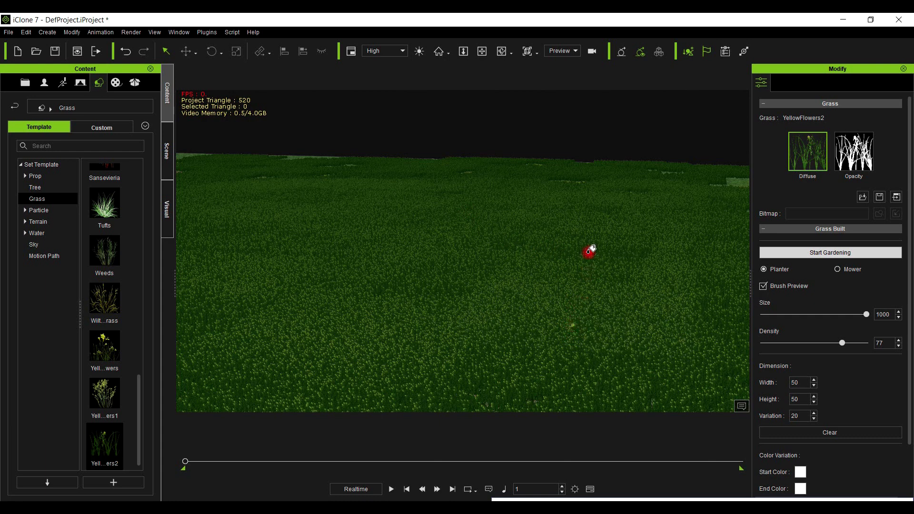
drag(706, 177, 750, 182)
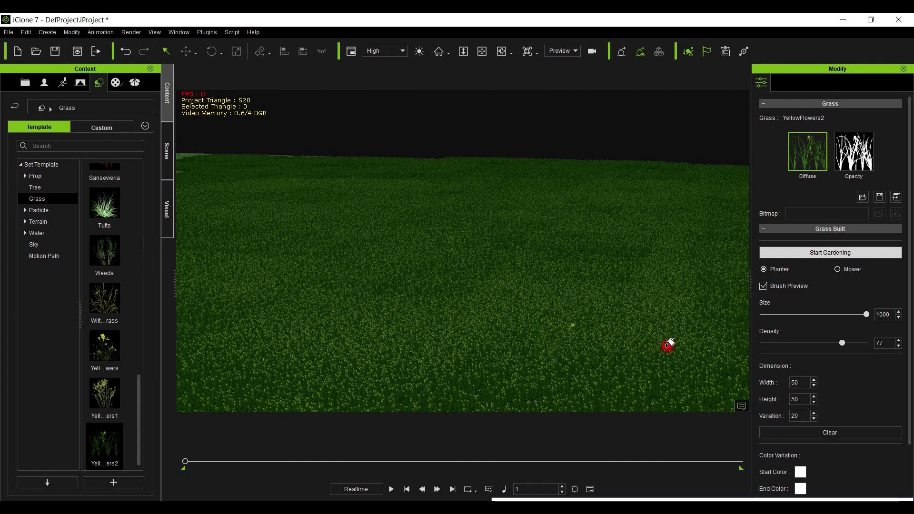
Switch the garden brush to Mower and add the Carnation grass template to the planted field
key(shift)
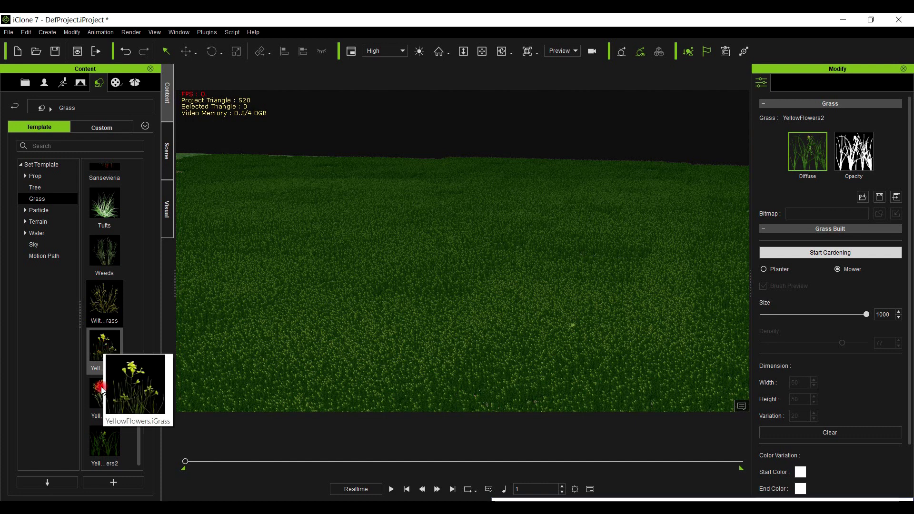
scroll(134, 387, up, 10)
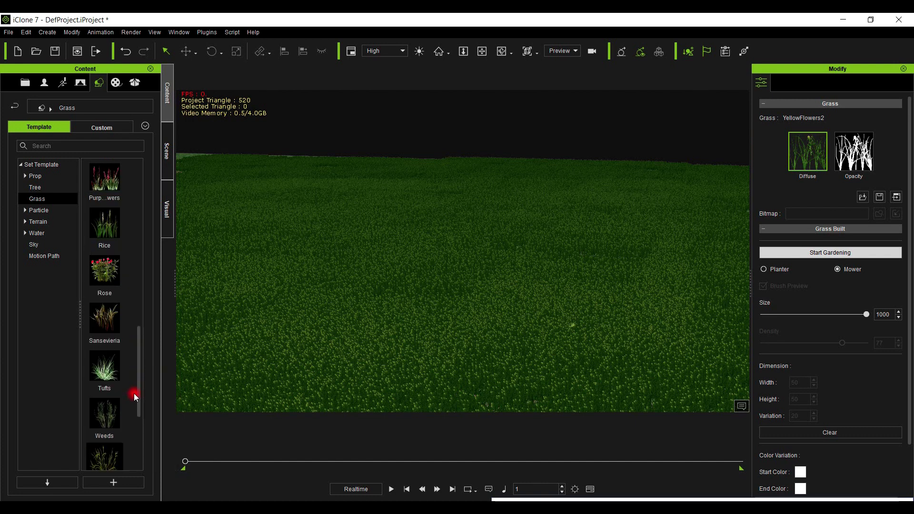
drag(218, 335, 367, 337)
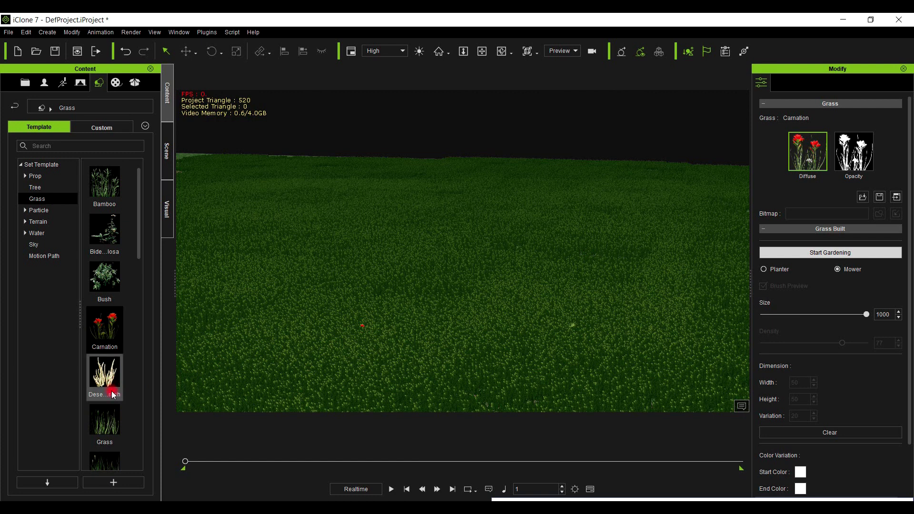
Find the Rose template in the grass library and add it to the field beside the carnation
scroll(112, 230, down, 5)
scroll(116, 249, up, 5)
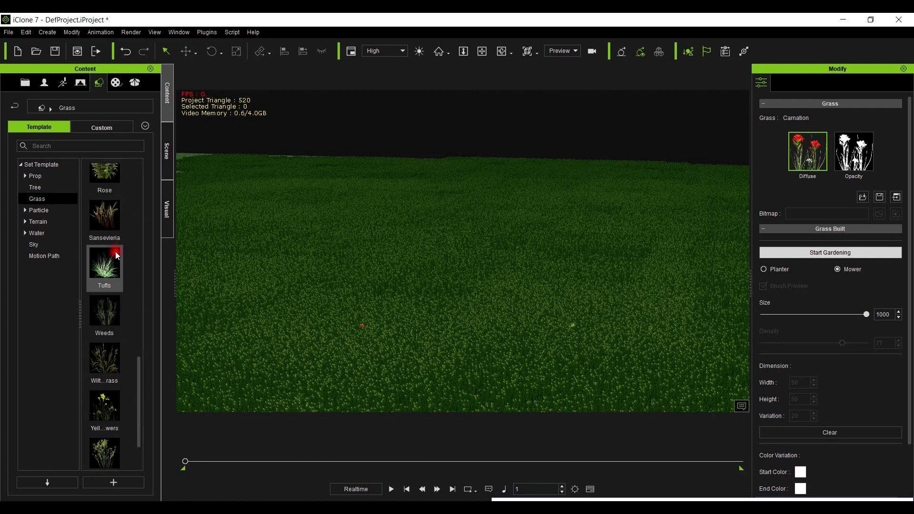
scroll(116, 257, down, 5)
scroll(116, 259, up, 3)
drag(102, 329, 425, 346)
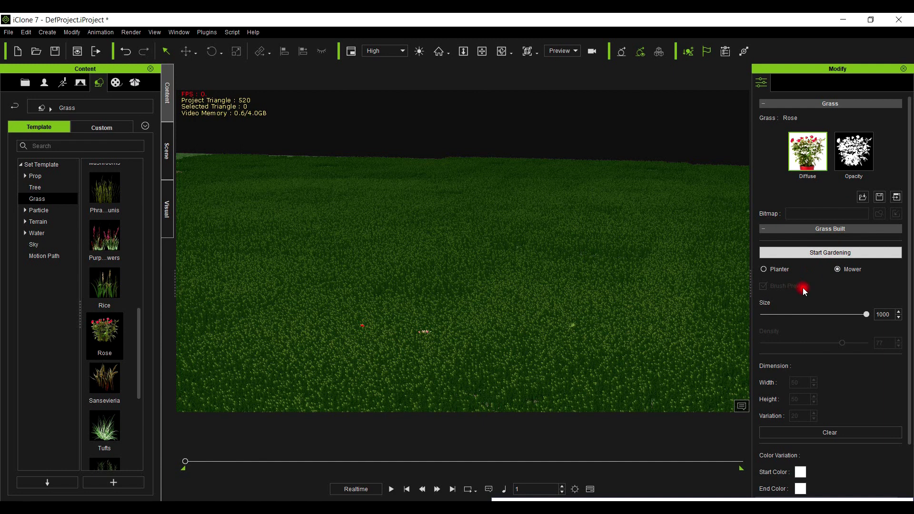
Set the Rose brush to Planter with density 100 and a width, height and variation of 100 each
scroll(844, 413, down, 1)
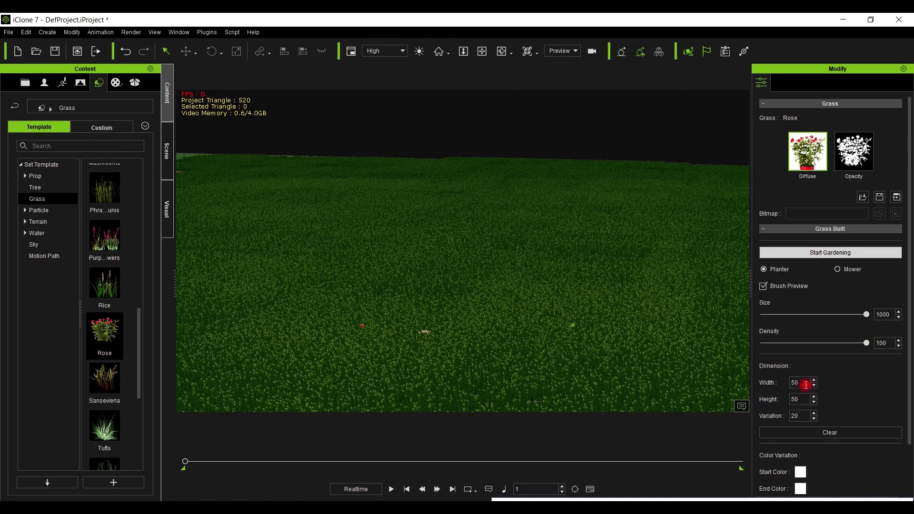
click(804, 384)
drag(805, 396, 783, 399)
drag(808, 416, 777, 420)
click(743, 400)
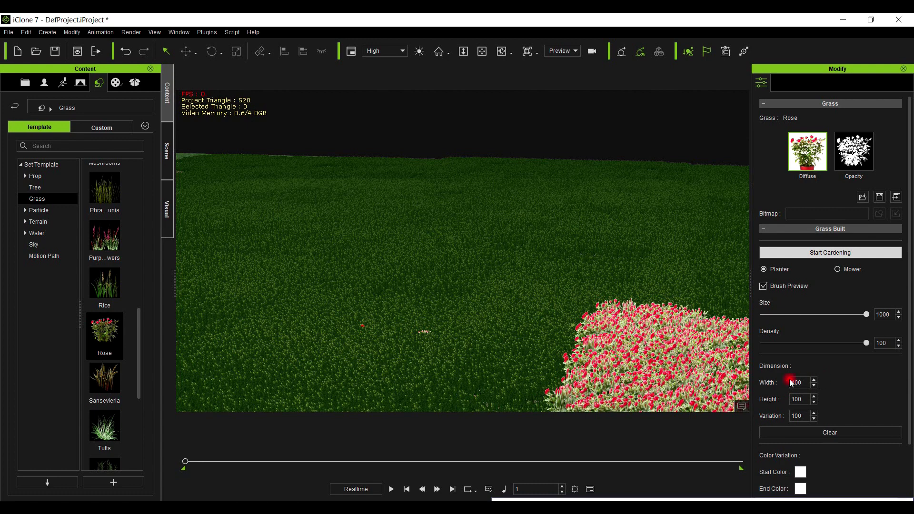
click(682, 326)
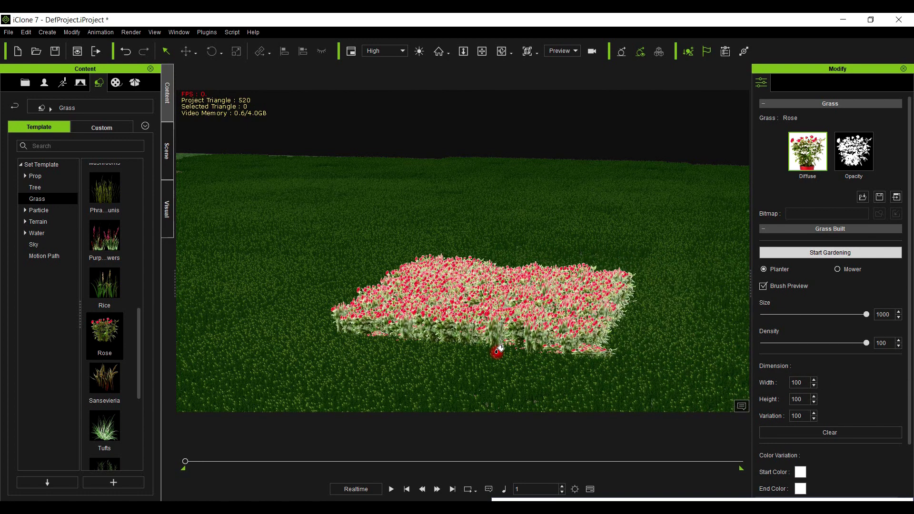
Plant Rose grass over most of the green field using the Planter brush
mouse_move(536, 344)
mouse_down()
mouse_move(584, 327)
mouse_move(598, 293)
mouse_move(594, 275)
mouse_move(553, 274)
mouse_move(514, 288)
mouse_move(588, 322)
mouse_move(602, 379)
mouse_move(451, 374)
mouse_move(413, 334)
mouse_move(438, 270)
mouse_move(462, 250)
mouse_move(579, 218)
mouse_move(670, 218)
mouse_move(686, 264)
mouse_move(510, 203)
mouse_move(467, 199)
mouse_move(380, 258)
mouse_move(300, 330)
mouse_move(304, 371)
mouse_move(335, 382)
mouse_move(602, 346)
mouse_move(697, 293)
mouse_up()
key(ctrl)
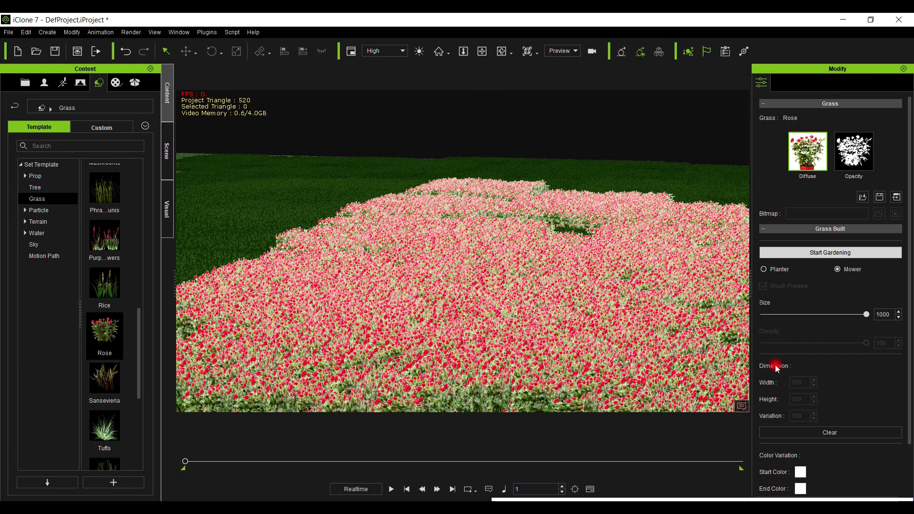
click(772, 270)
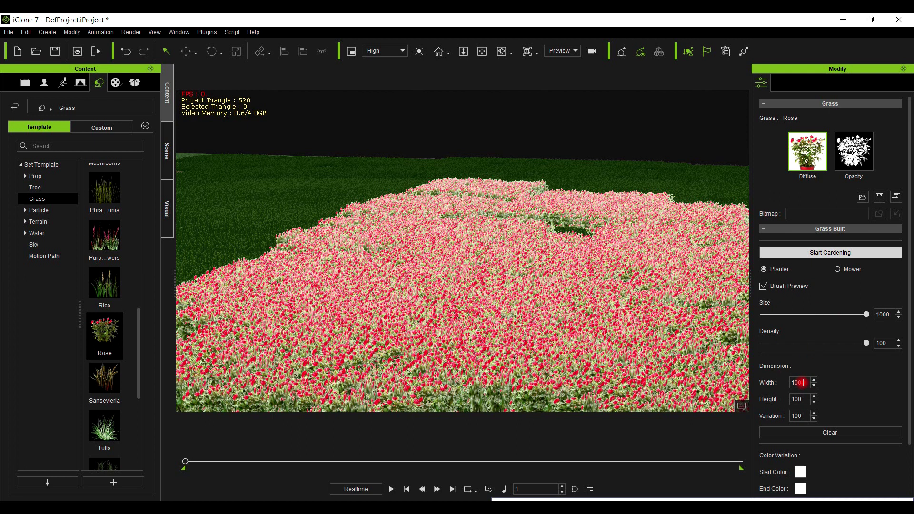
click(324, 185)
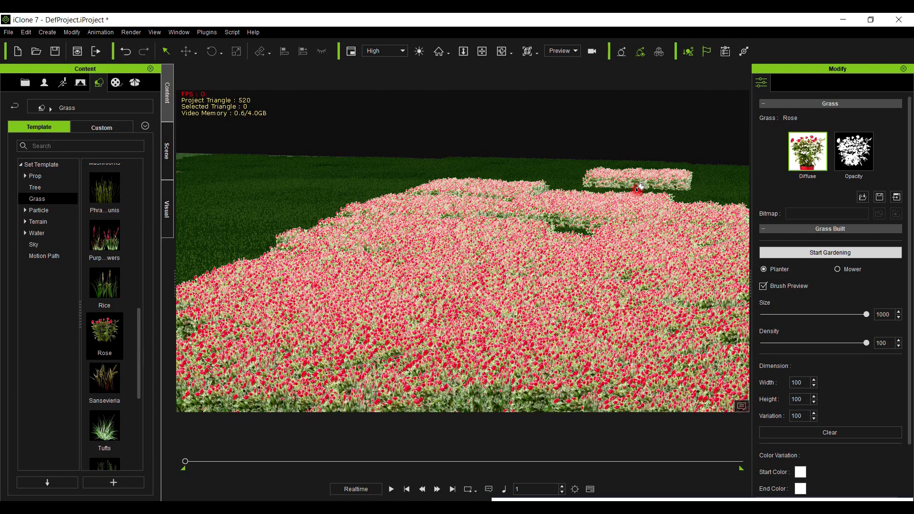
click(708, 232)
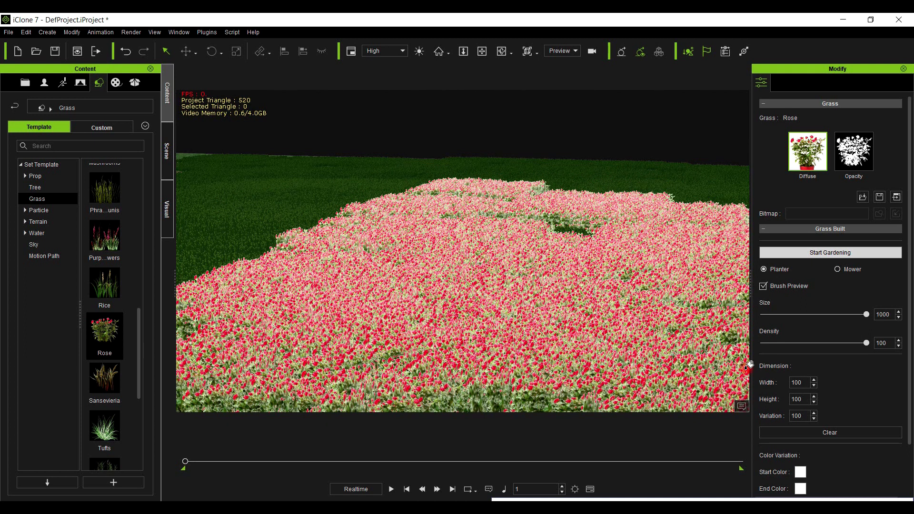
Set the Rose brush's width, height and variation to 50 each and clear the roses planted so far
click(804, 384)
double_click(798, 380)
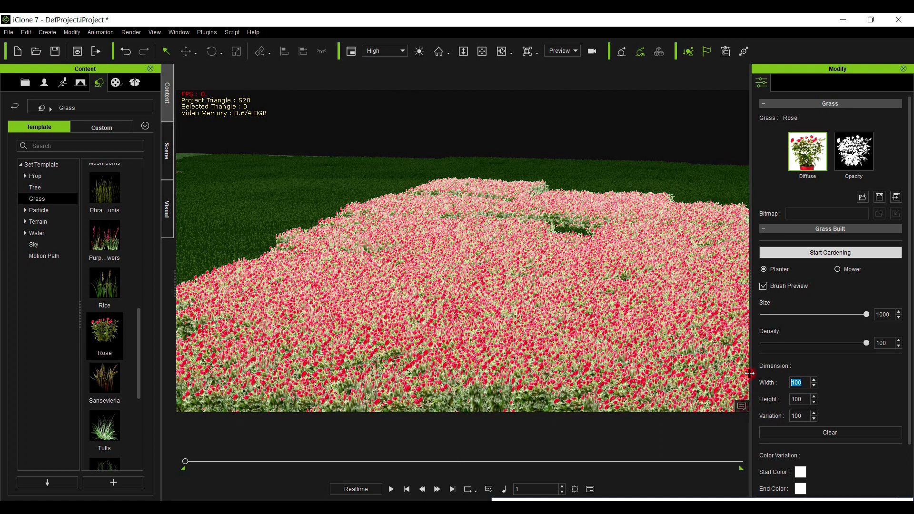
double_click(797, 400)
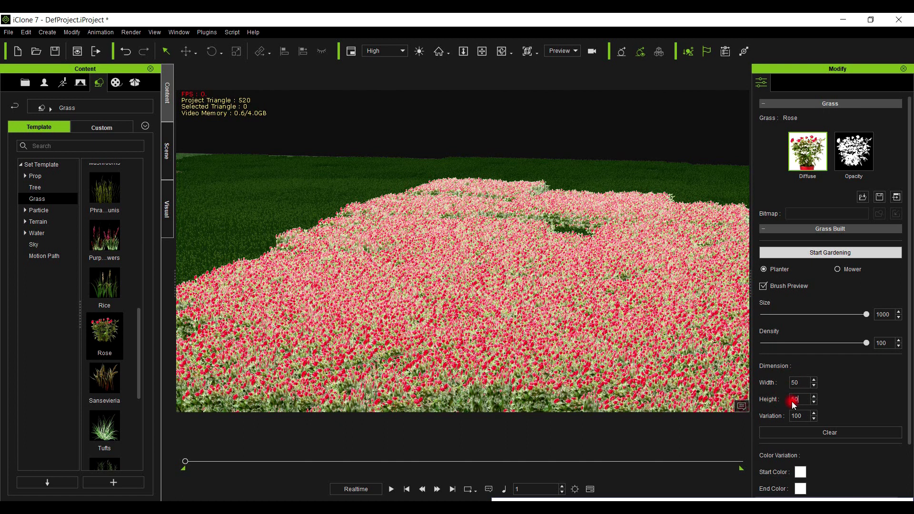
double_click(802, 417)
text(50)
click(804, 431)
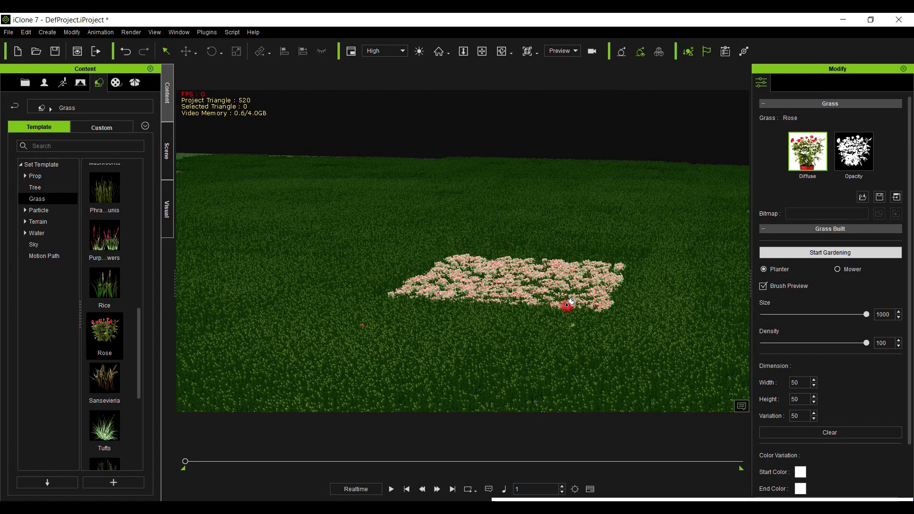
Plant patches of the smaller roses across the field, finishing with the planter density at 100
mouse_move(574, 328)
mouse_down()
mouse_move(579, 367)
mouse_move(463, 365)
mouse_move(405, 310)
mouse_move(411, 255)
mouse_move(480, 234)
mouse_move(566, 249)
mouse_move(599, 278)
mouse_move(654, 286)
mouse_move(834, 366)
mouse_move(848, 343)
mouse_move(881, 334)
mouse_move(868, 346)
mouse_move(801, 342)
mouse_up()
mouse_move(745, 288)
mouse_down()
mouse_move(704, 245)
mouse_move(635, 227)
mouse_move(595, 200)
mouse_up()
drag(802, 344, 884, 342)
mouse_move(302, 190)
mouse_down()
mouse_move(333, 204)
mouse_move(697, 217)
mouse_up()
Switch the garden brush to Mower and cut away most of the rose patches across the field
click(839, 269)
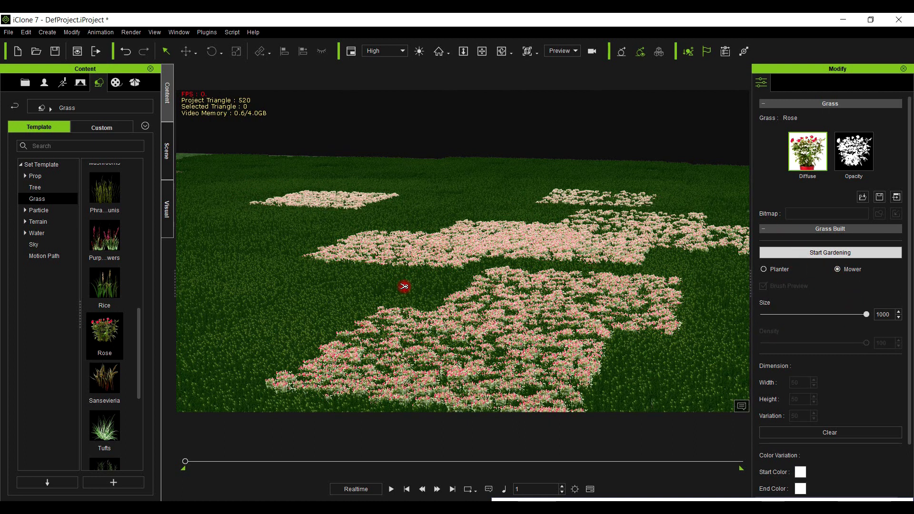
mouse_move(436, 253)
mouse_down()
mouse_move(485, 234)
mouse_move(598, 232)
mouse_move(587, 237)
mouse_move(543, 237)
mouse_move(615, 212)
mouse_move(607, 195)
mouse_move(509, 239)
mouse_move(458, 247)
mouse_move(344, 176)
mouse_move(364, 252)
mouse_move(462, 268)
mouse_move(563, 258)
mouse_move(528, 302)
mouse_move(538, 321)
mouse_move(491, 345)
mouse_move(621, 349)
mouse_move(655, 320)
mouse_move(622, 302)
mouse_up()
mouse_move(261, 417)
ctrl+mouse_down()
mouse_move(387, 381)
mouse_move(461, 396)
ctrl+mouse_up()
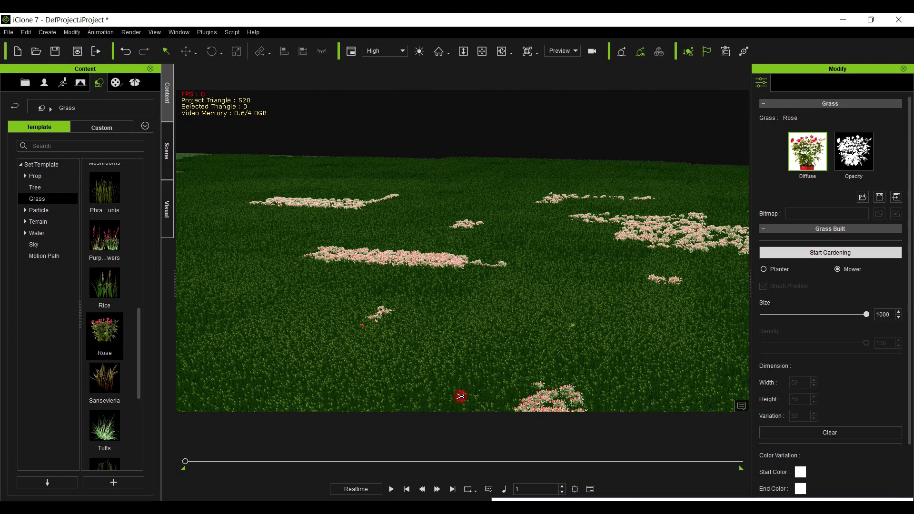
ctrl+click(681, 238)
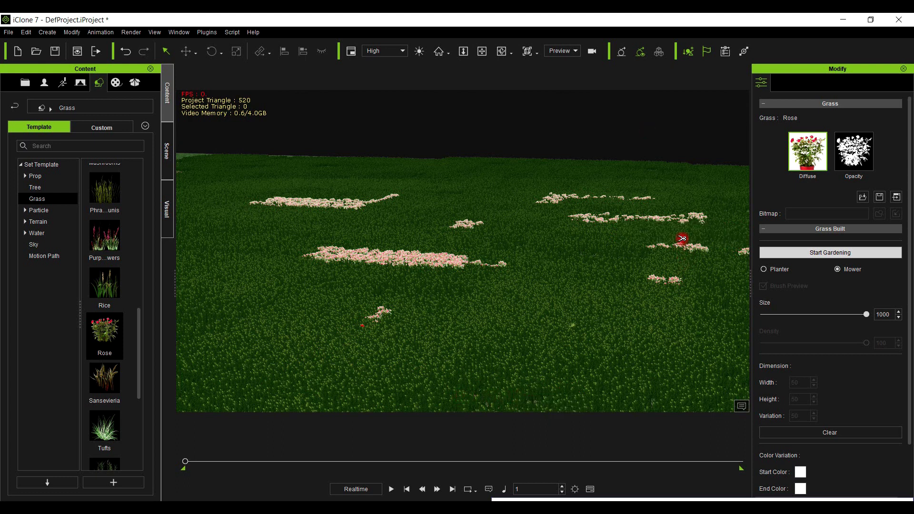
ctrl+click(414, 259)
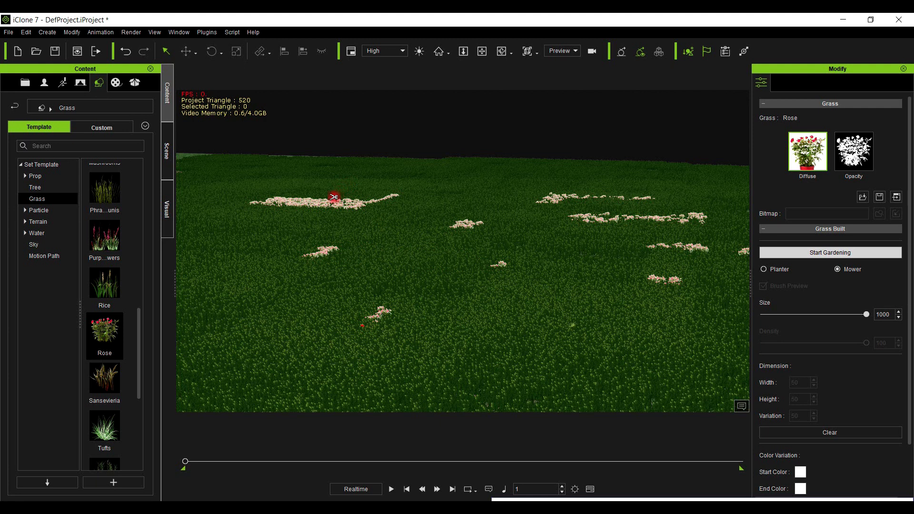
ctrl+click(327, 201)
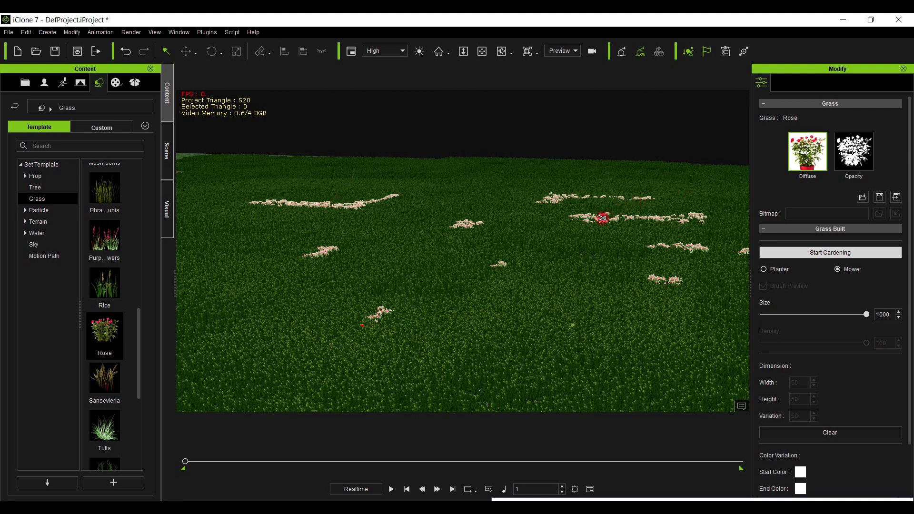
ctrl+click(602, 218)
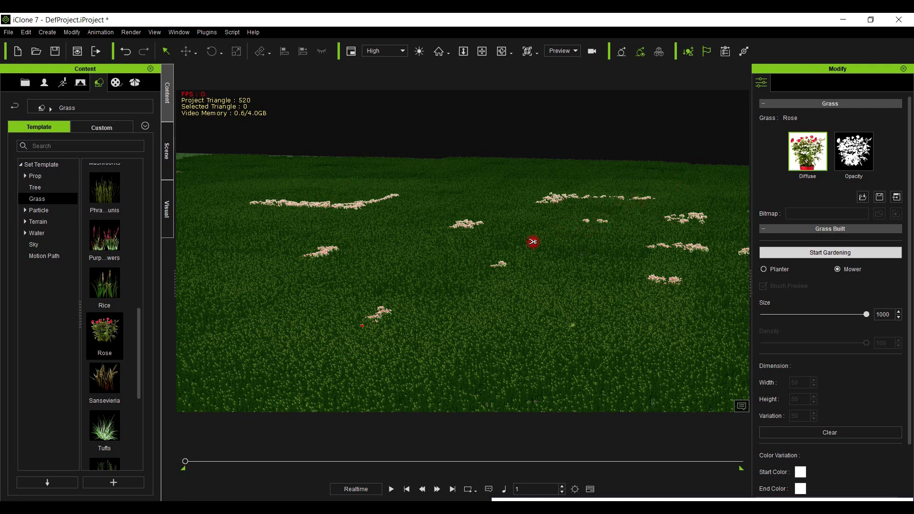
Start a new project and add the custom terrain hfhysba to the empty scene
click(18, 51)
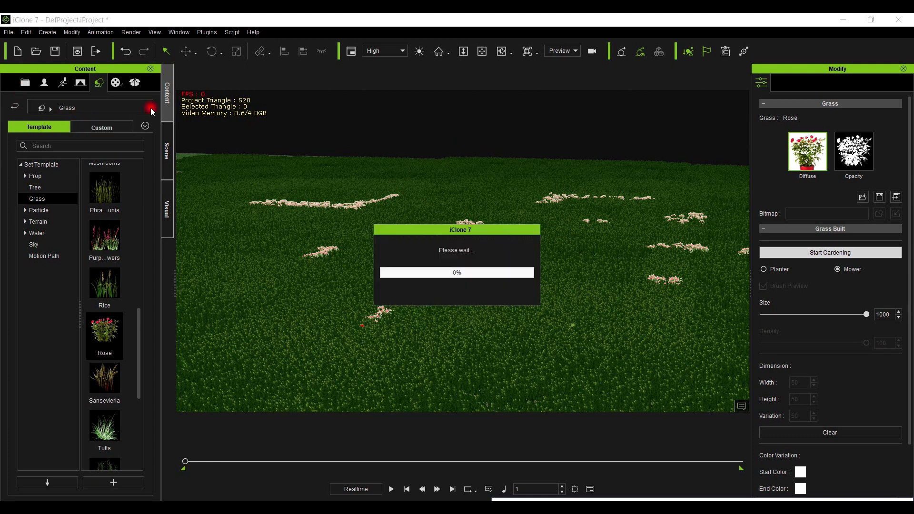
click(464, 285)
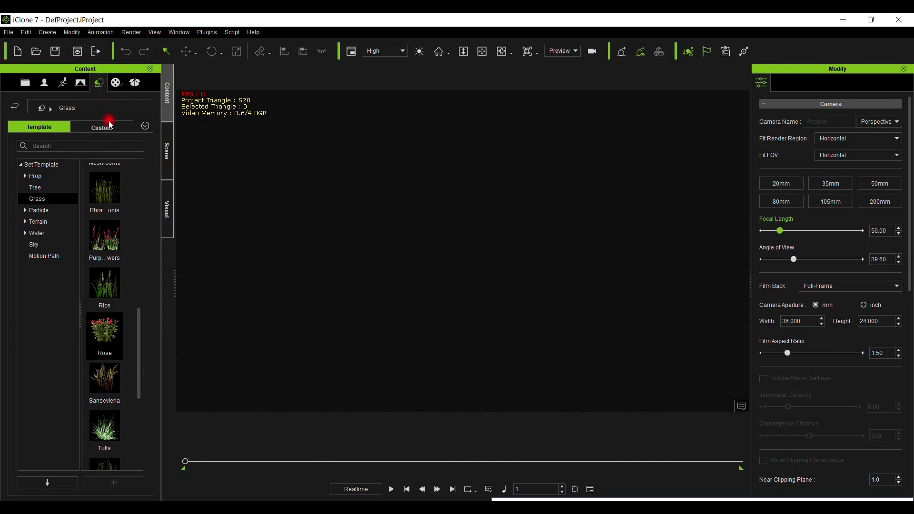
click(42, 219)
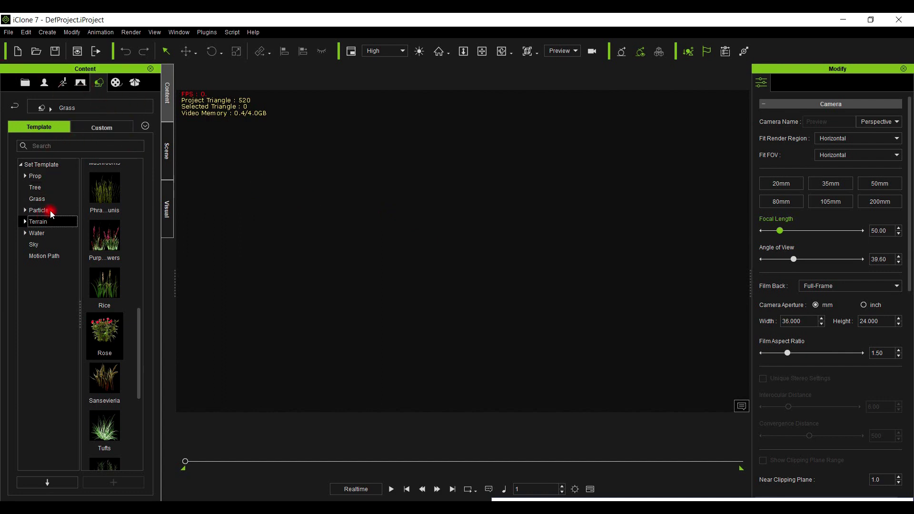
click(51, 211)
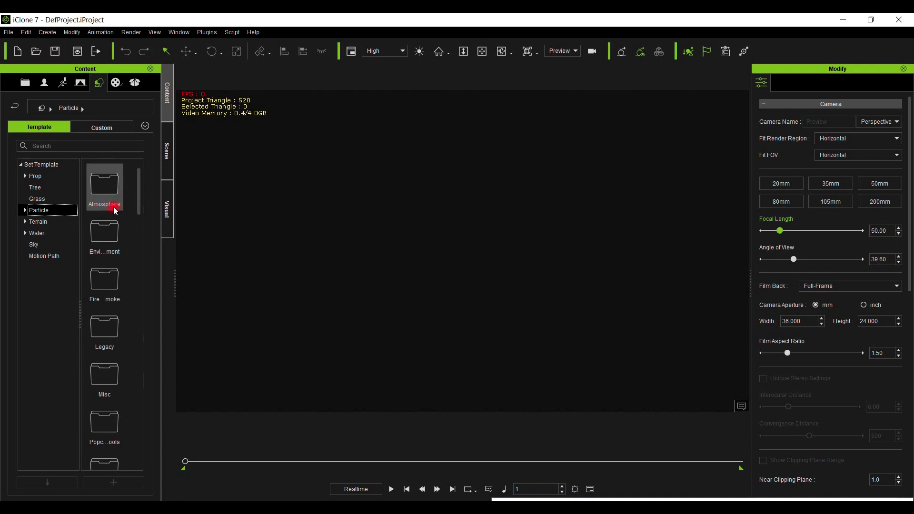
click(119, 126)
click(50, 175)
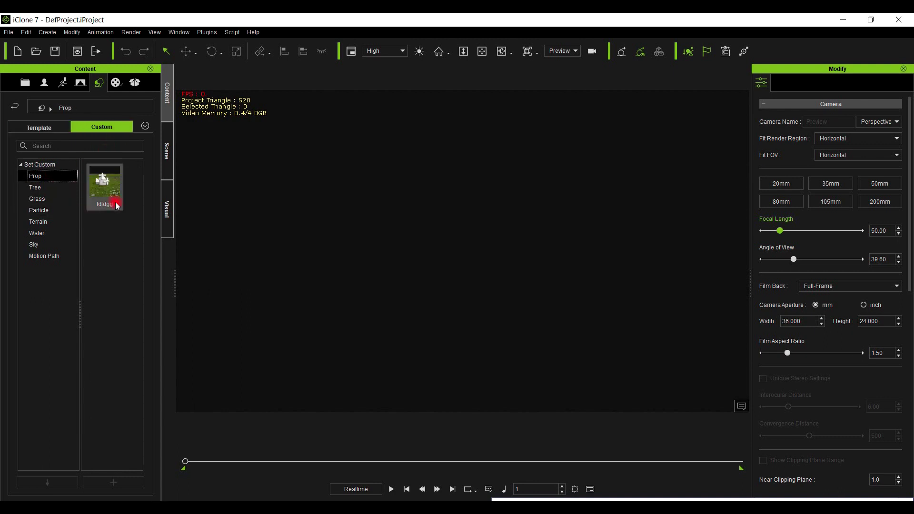
click(50, 221)
drag(108, 203, 442, 247)
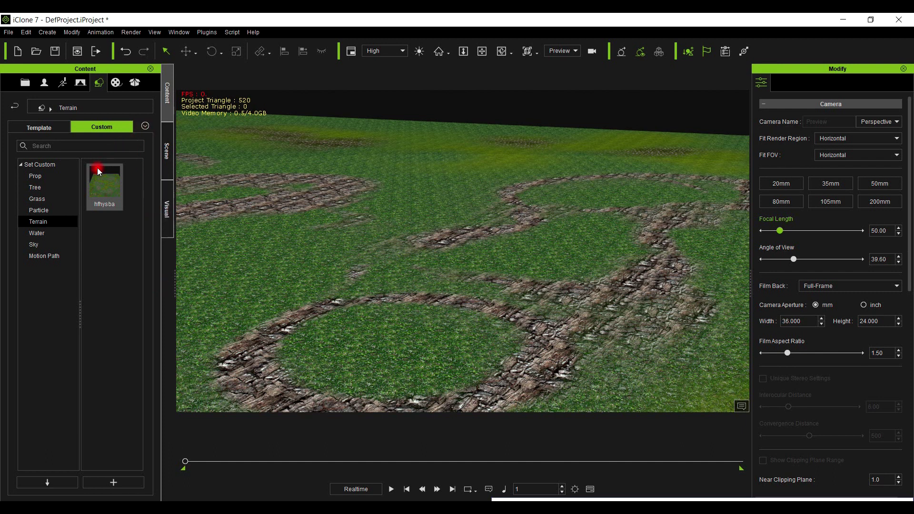
Add the Box prop from the Beveled 3D Blocks templates onto the middle of the terrain
mouse_move(99, 176)
drag(99, 175, 410, 415)
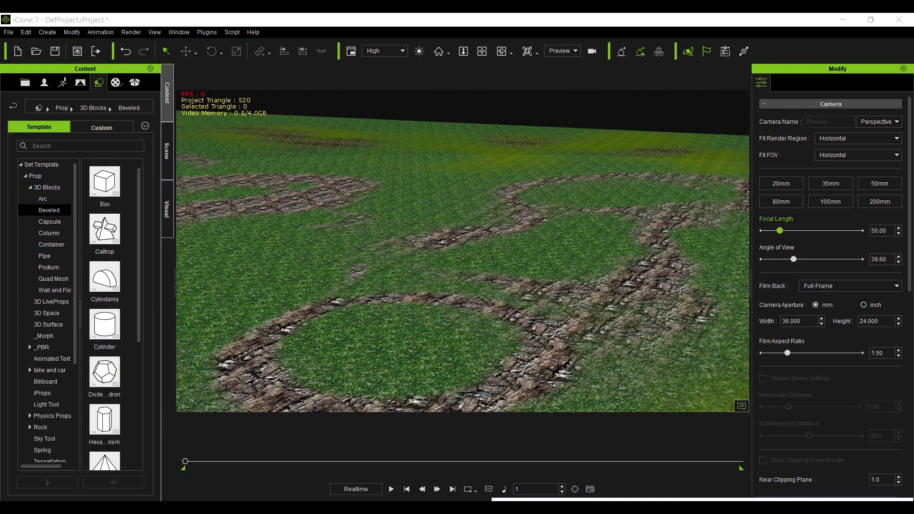
click(436, 343)
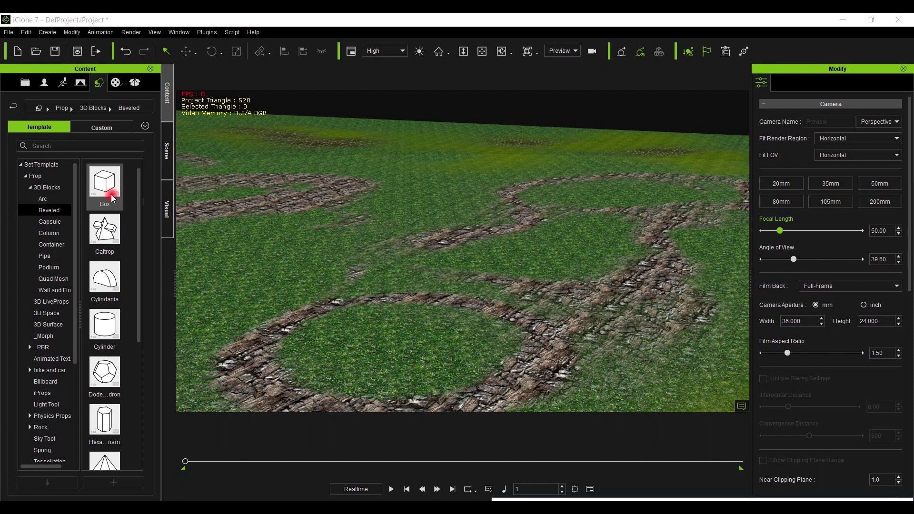
drag(112, 198, 467, 269)
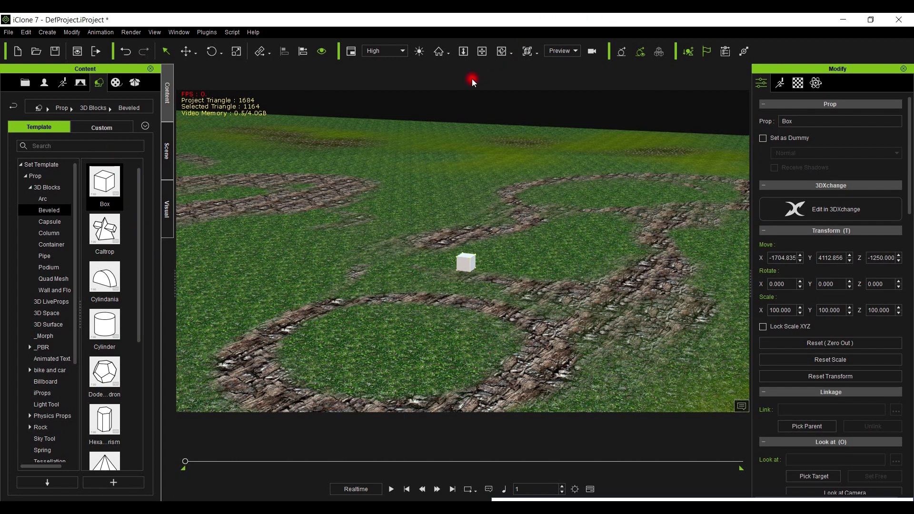
click(439, 56)
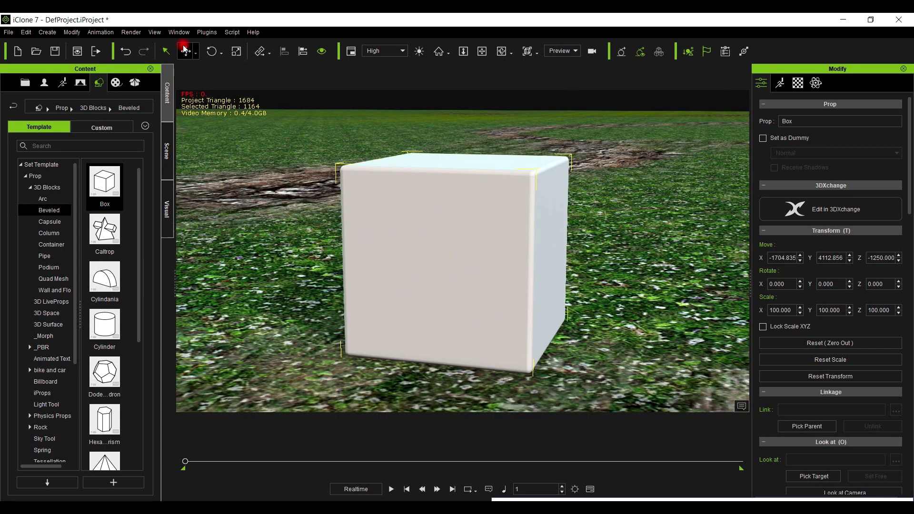
Flatten the box into a thin slab with a Z scale of about 2.15
click(236, 51)
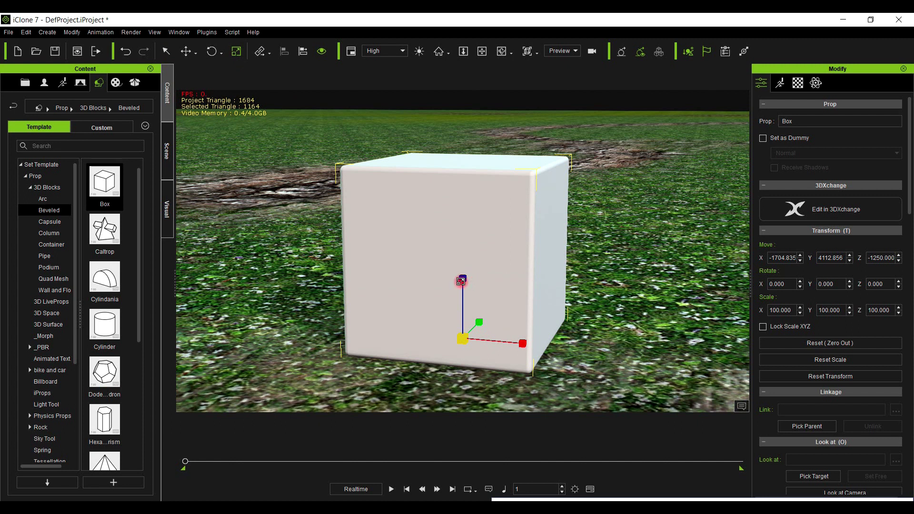
drag(461, 278, 471, 513)
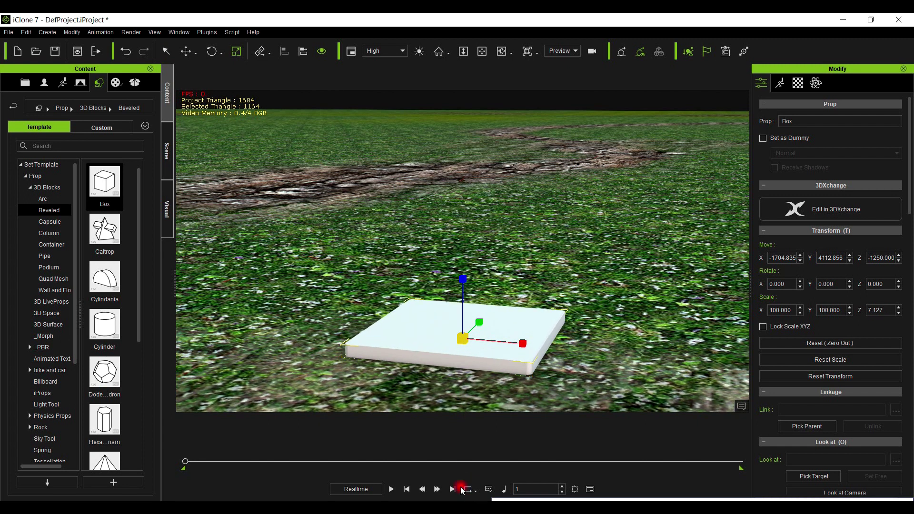
drag(461, 282, 471, 390)
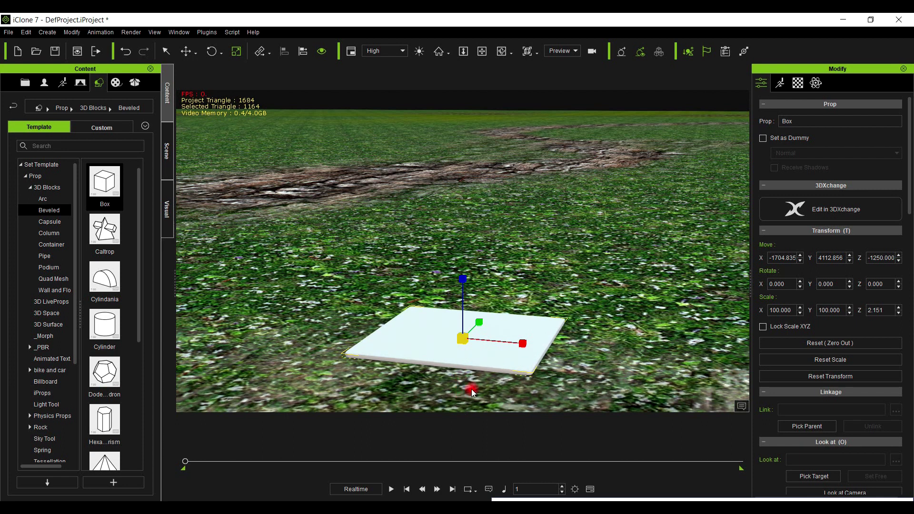
Stretch the slab to a Y scale of about 697 and an X scale of about 4523
click(499, 51)
drag(361, 374, 427, 396)
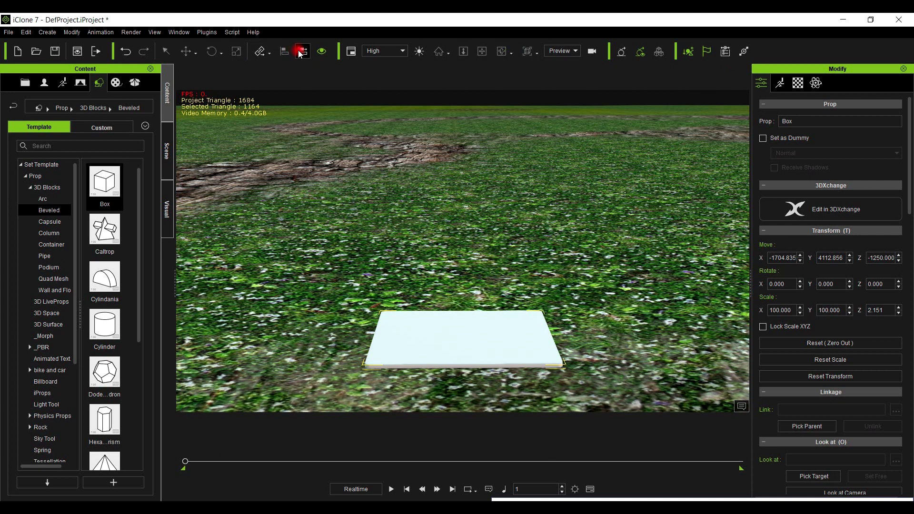
click(259, 51)
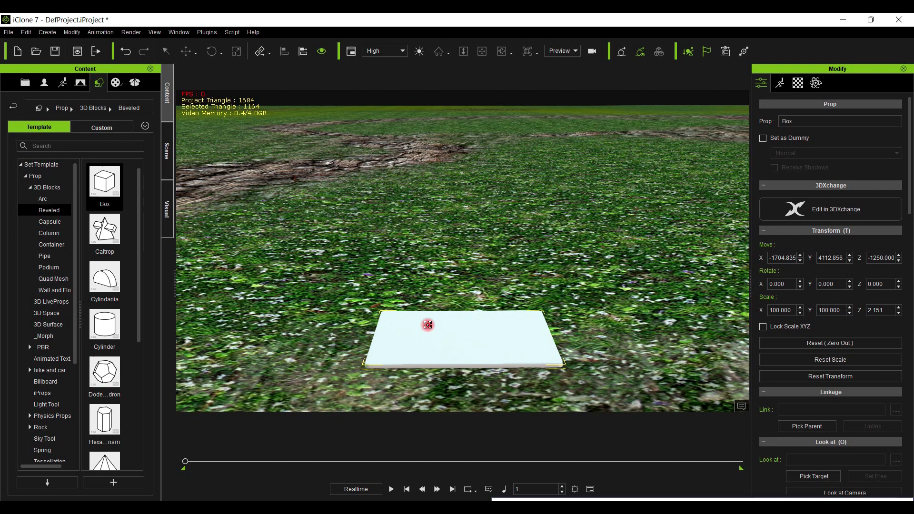
click(232, 53)
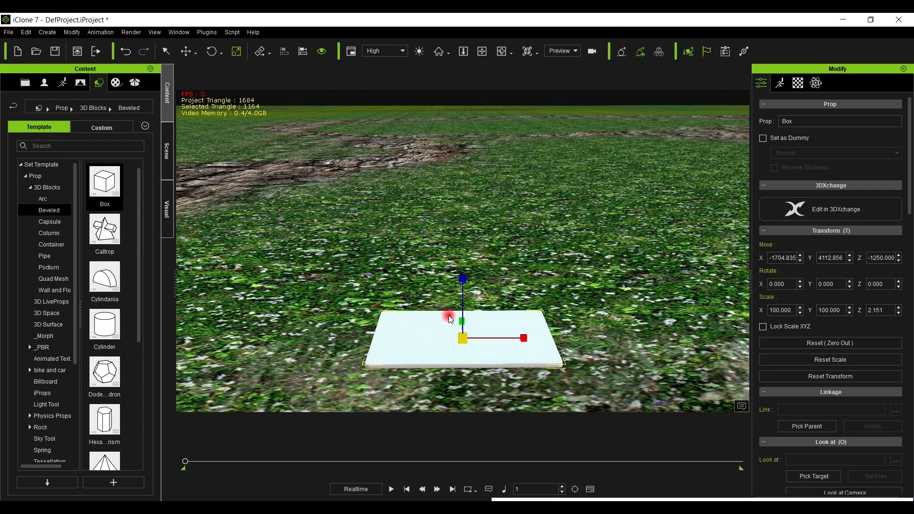
drag(459, 321, 450, 133)
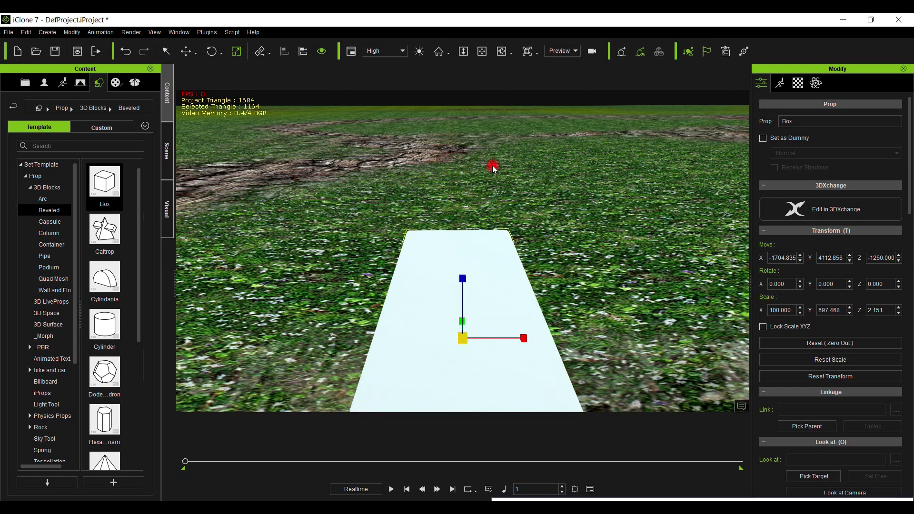
scroll(494, 157, down, 5)
scroll(494, 157, down, 3)
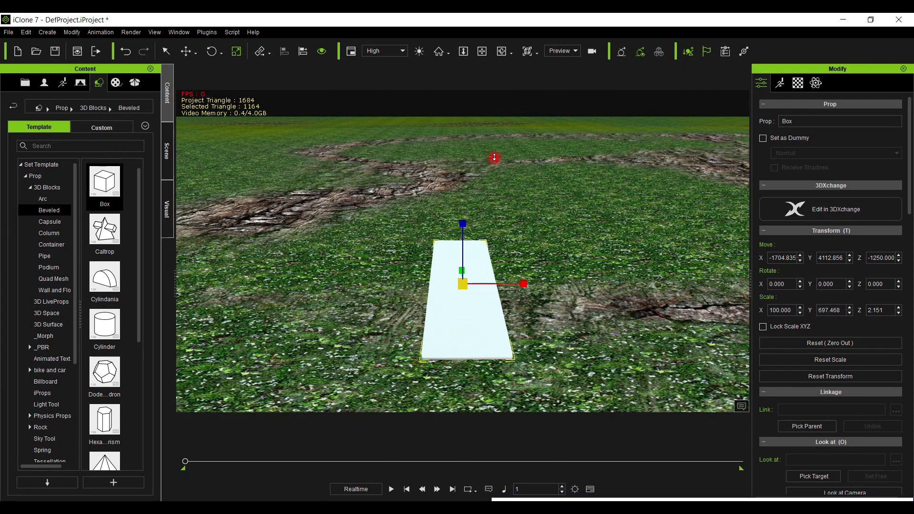
drag(524, 282, 910, 298)
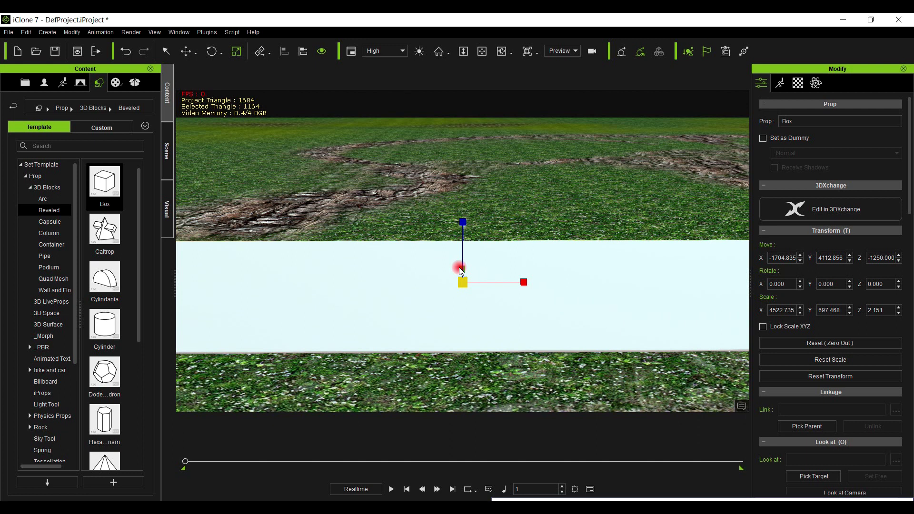
Widen the long white strip further to a Y scale of about 1119
drag(460, 269, 469, 226)
scroll(585, 206, down, 5)
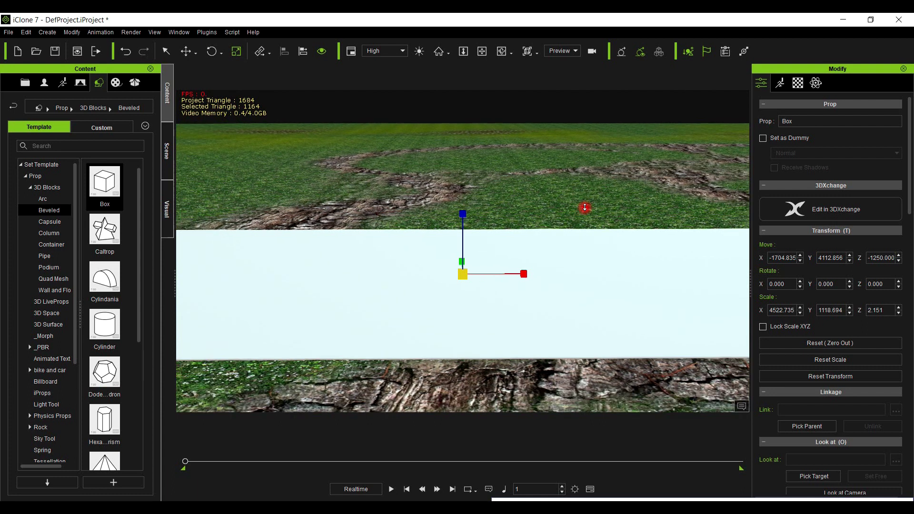
scroll(585, 208, down, 3)
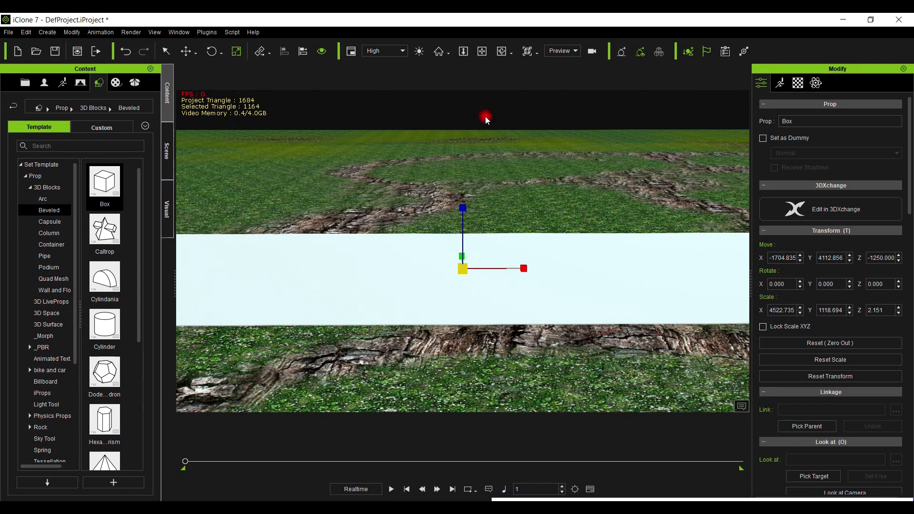
scroll(486, 119, down, 3)
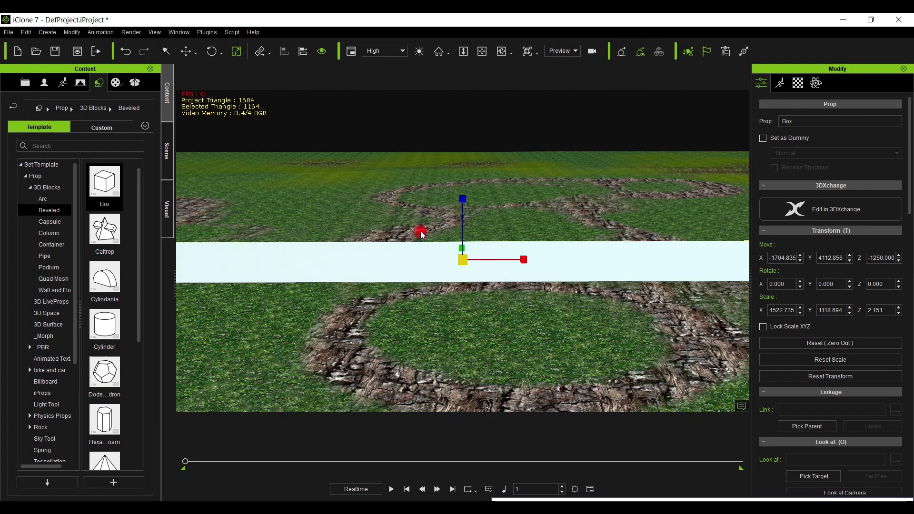
Thin the white strip to a Z scale of about 1.45
scroll(421, 230, up, 3)
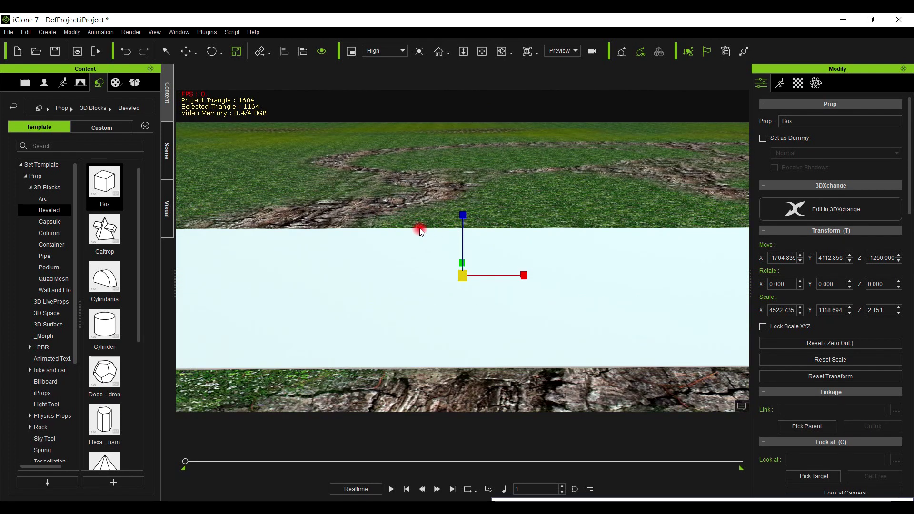
drag(464, 215, 430, 232)
Apply the Ground08 diffuse texture from the 02Ground folder to the white strip
click(482, 51)
drag(454, 148, 802, 261)
drag(278, 286, 369, 283)
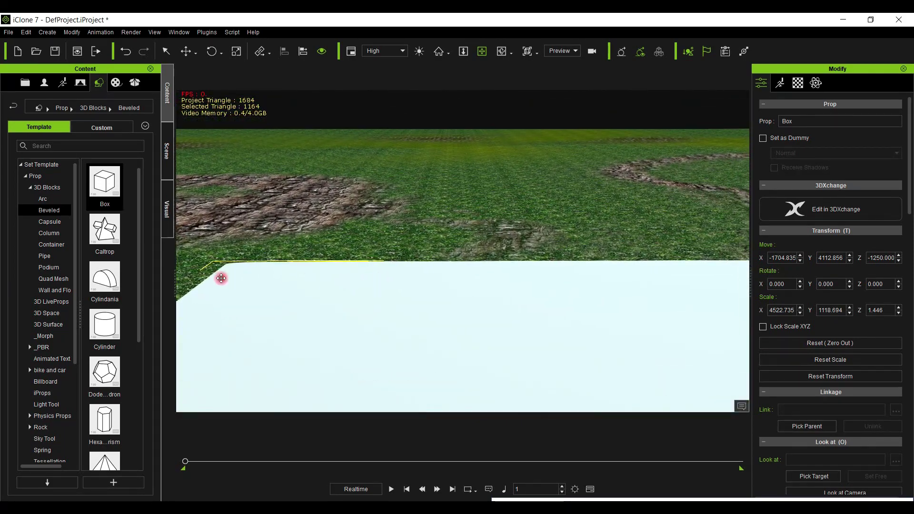
click(116, 83)
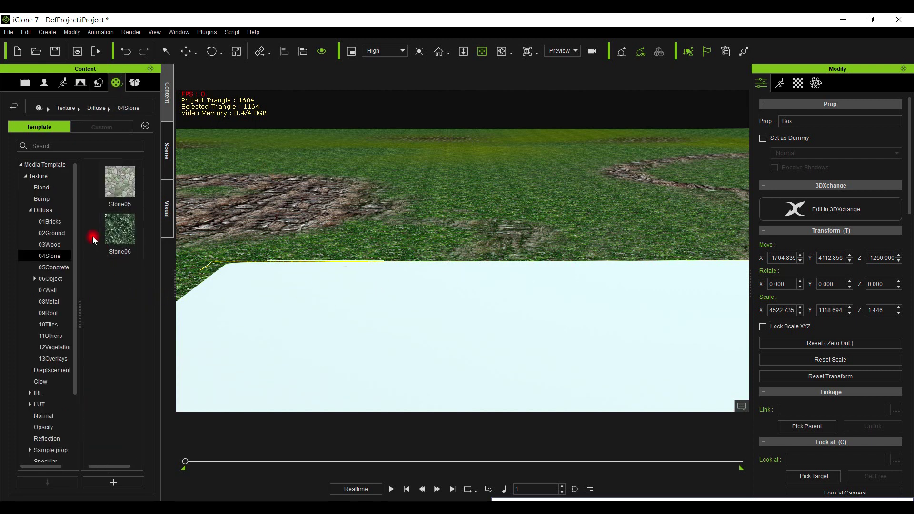
click(54, 234)
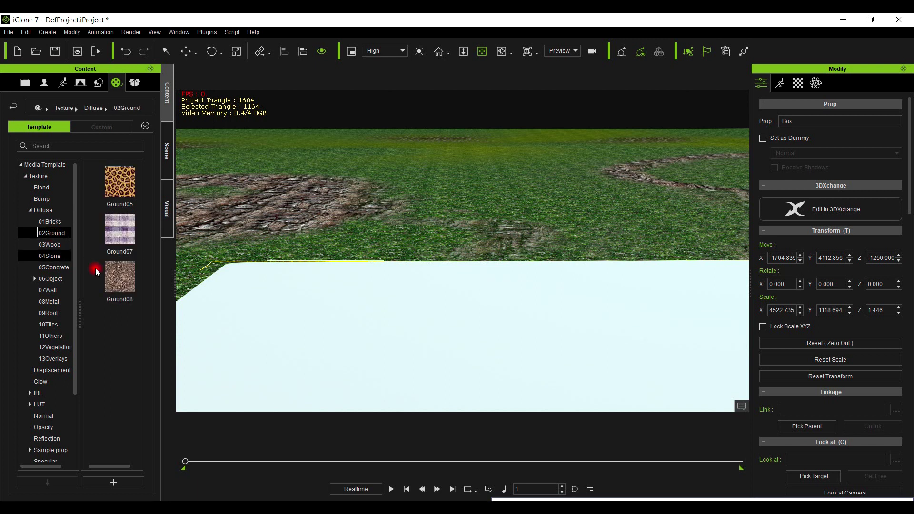
drag(128, 289, 426, 344)
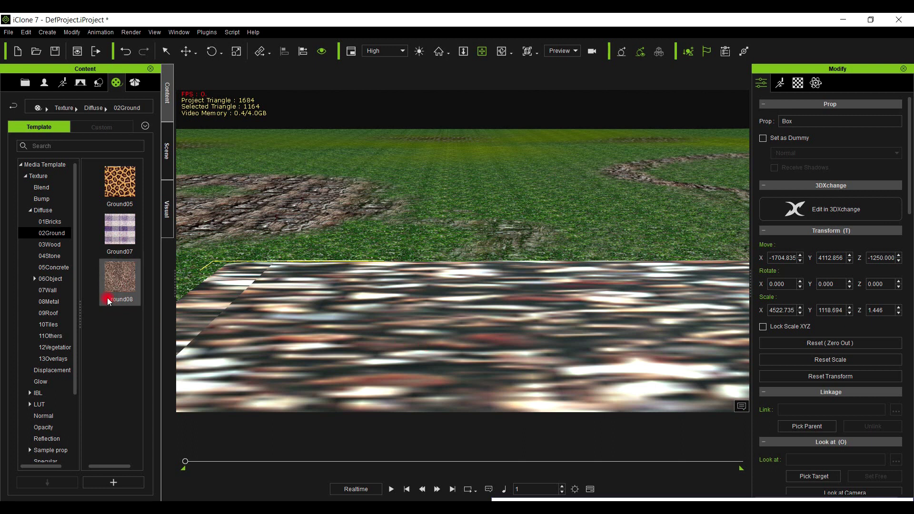
Apply the Box UV type to the strip's material, keeping the X alignment
scroll(782, 289, down, 1)
scroll(782, 289, down, 6)
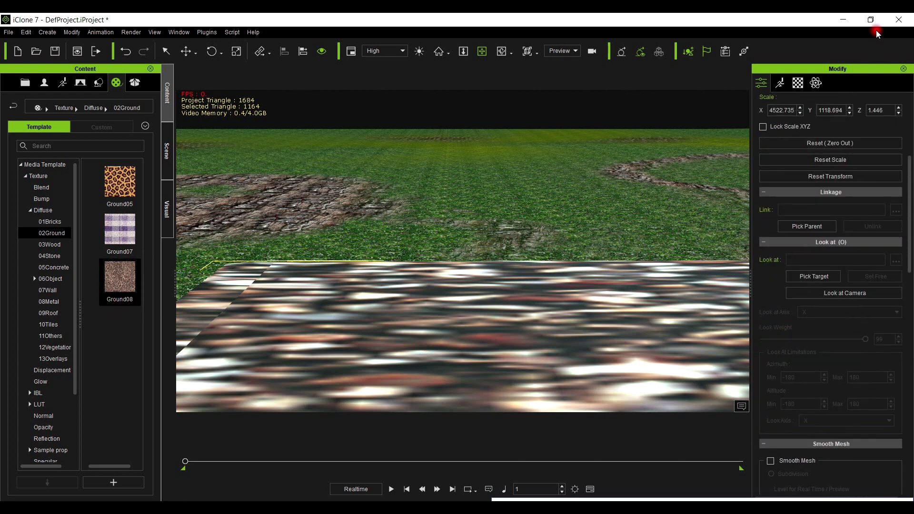
click(798, 83)
scroll(835, 319, down, 1)
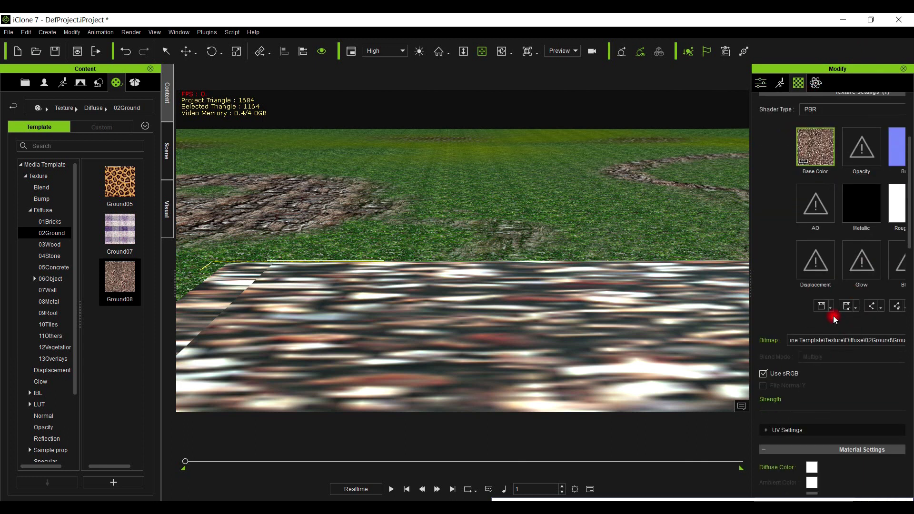
scroll(835, 319, down, 5)
scroll(822, 390, down, 15)
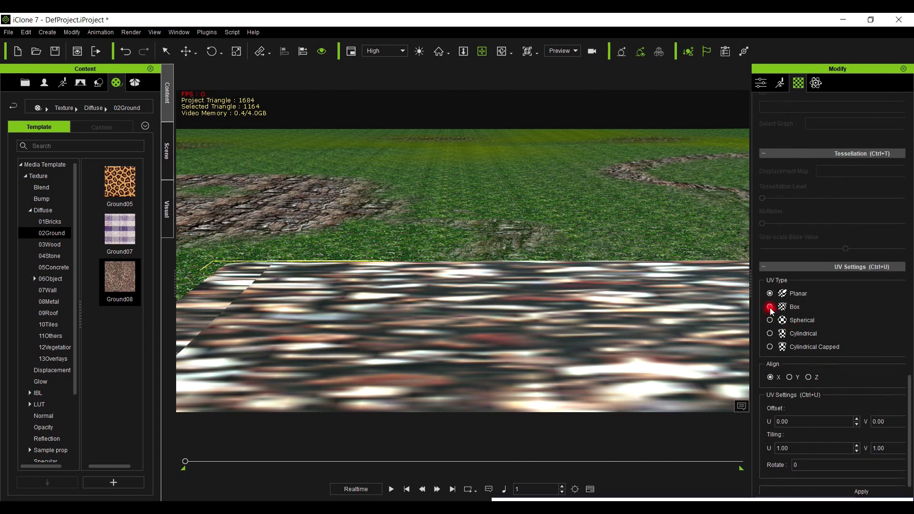
scroll(870, 357, down, 1)
click(806, 482)
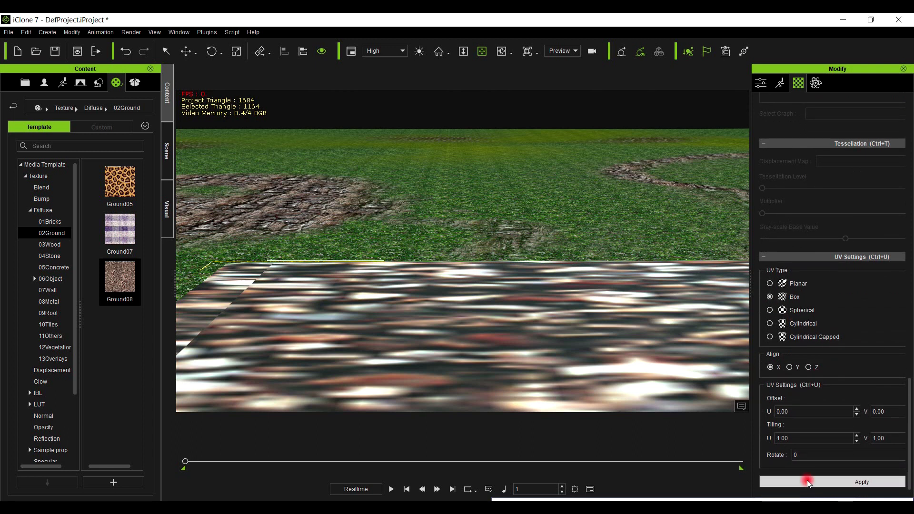
Try the Spherical UV type on the strip and apply the Cylindrical type instead
click(792, 310)
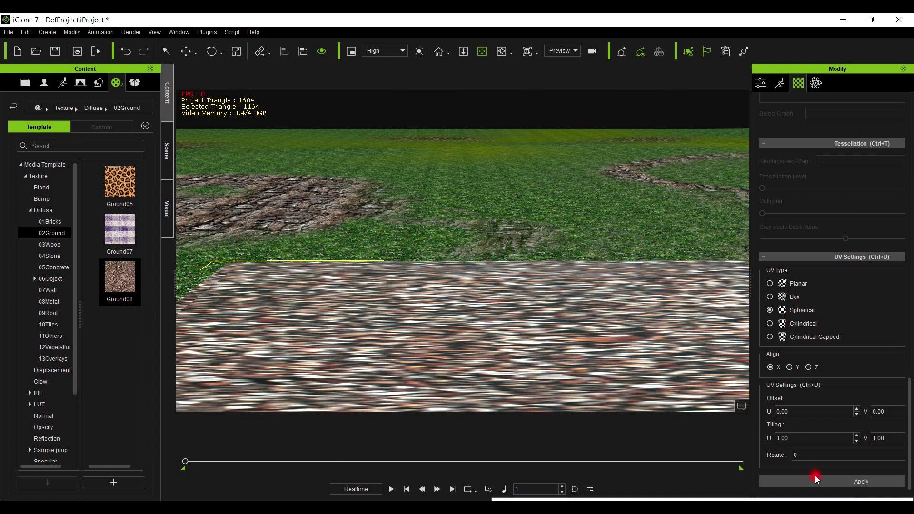
click(812, 481)
click(769, 324)
click(840, 482)
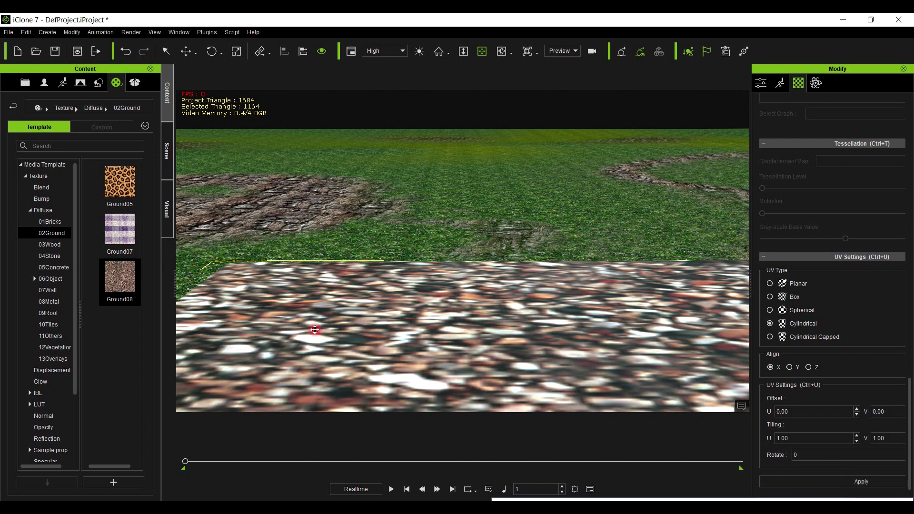
Replace the strip's texture with Wall01 from the 07Wall diffuse textures
click(117, 280)
click(52, 239)
click(52, 290)
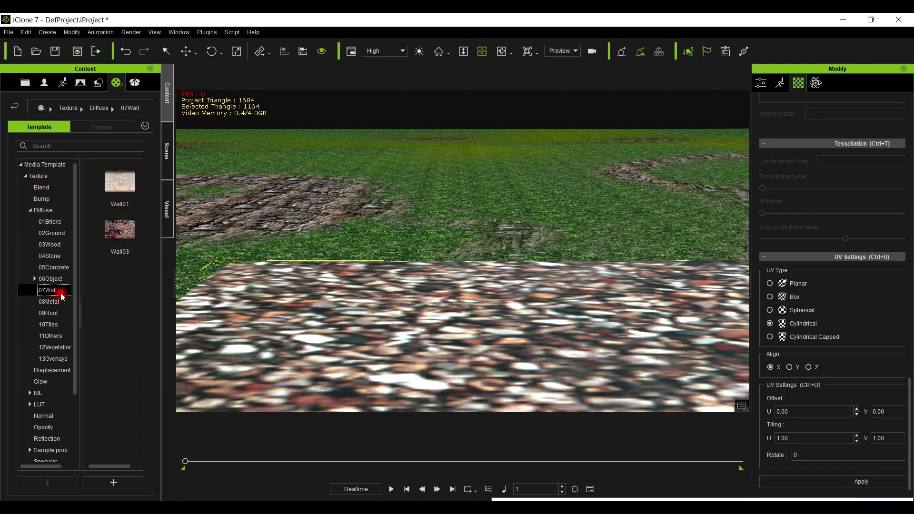
drag(128, 199, 437, 342)
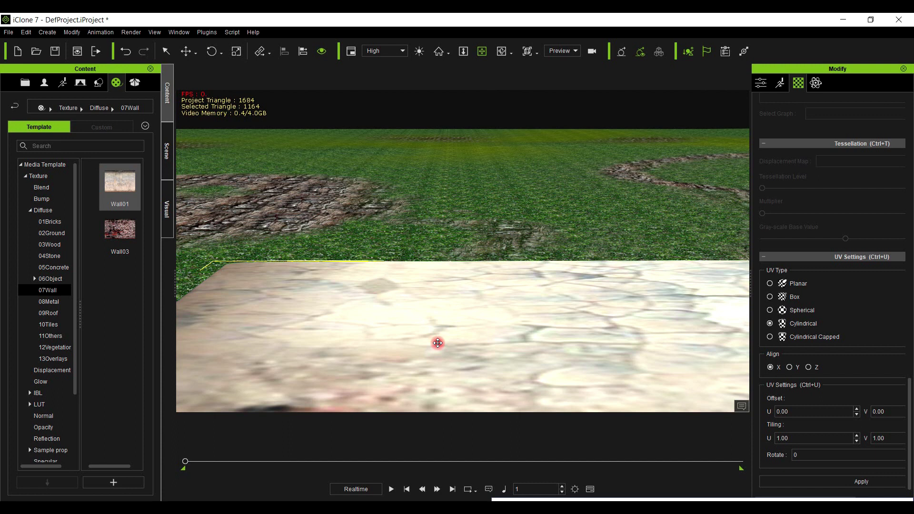
Review the strip's material list and texture settings, widening the Modify panel to show them fully
scroll(437, 343, down, 5)
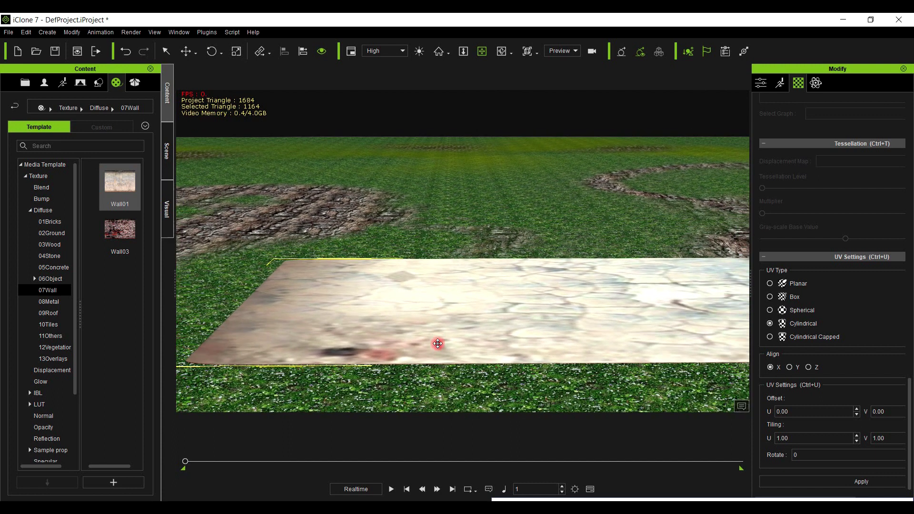
scroll(438, 344, down, 1)
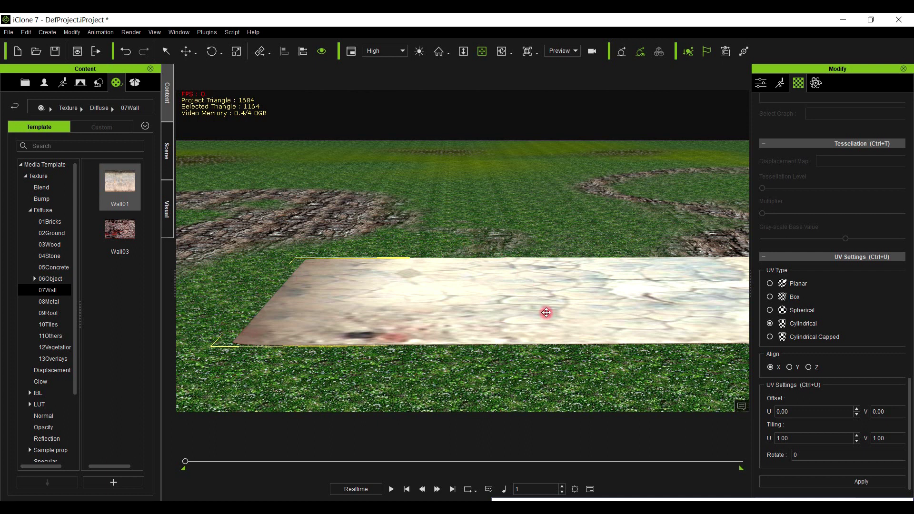
scroll(518, 318, up, 2)
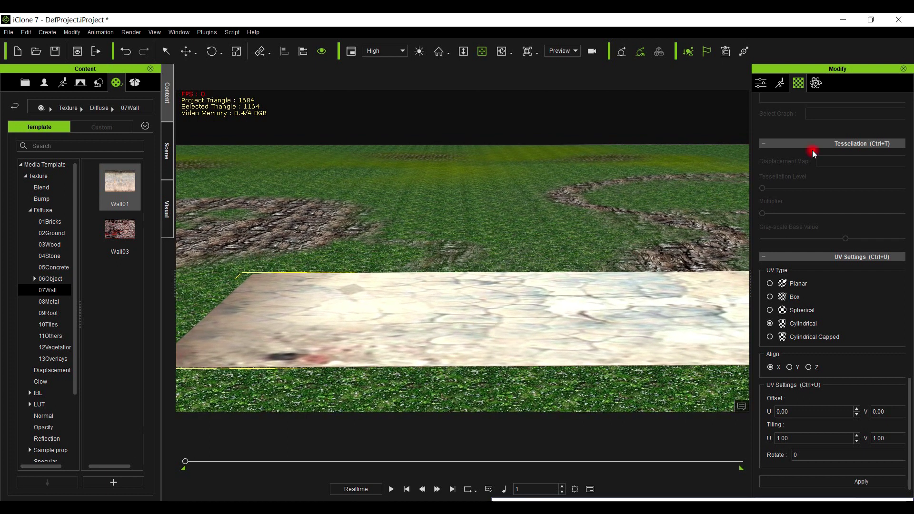
click(761, 83)
click(798, 82)
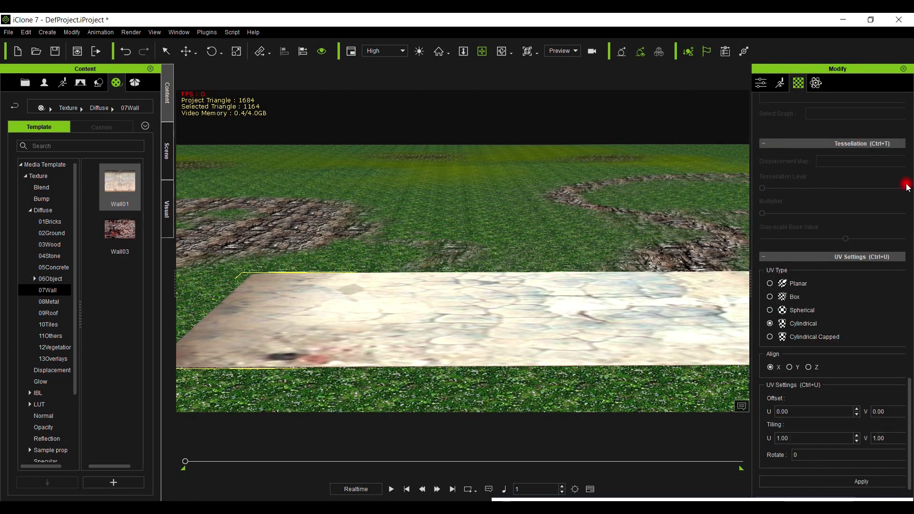
scroll(907, 185, down, 10)
scroll(906, 184, up, 10)
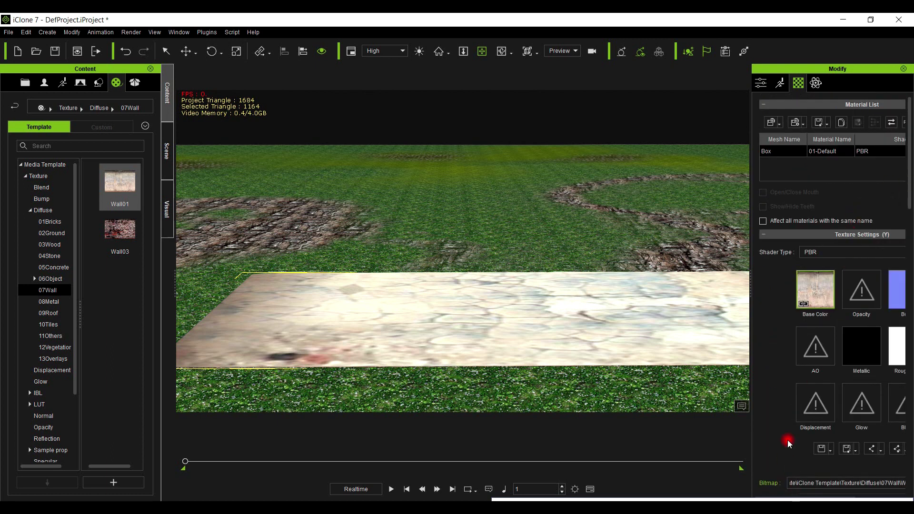
drag(751, 292, 697, 290)
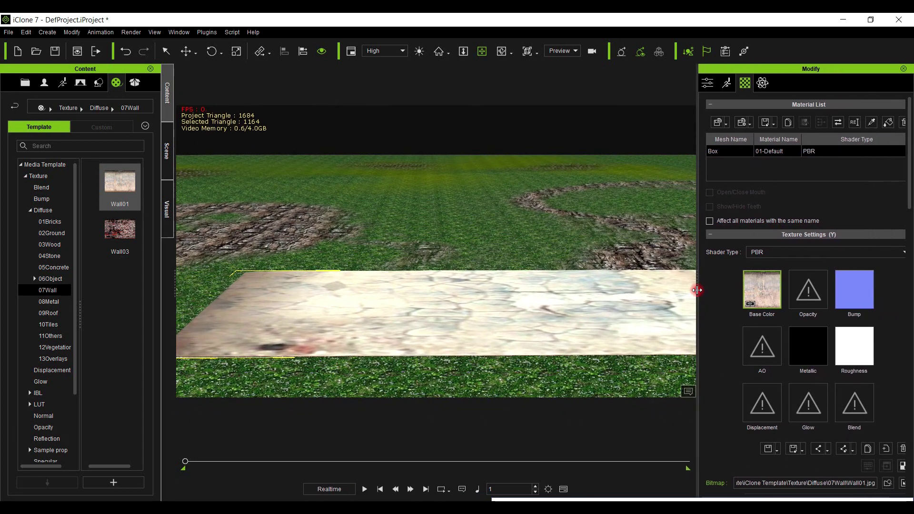
Try the material pick tool on the strip and activate the tool for applying the picked material
click(871, 124)
click(181, 340)
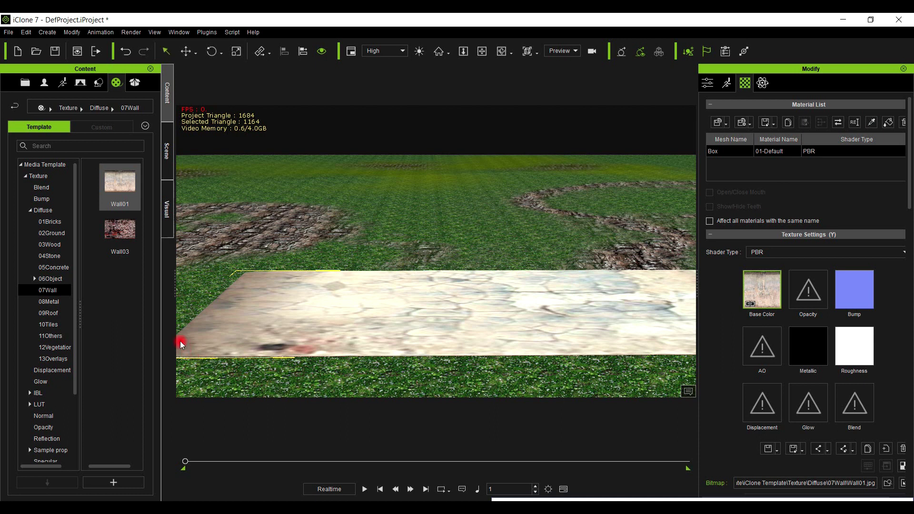
click(888, 124)
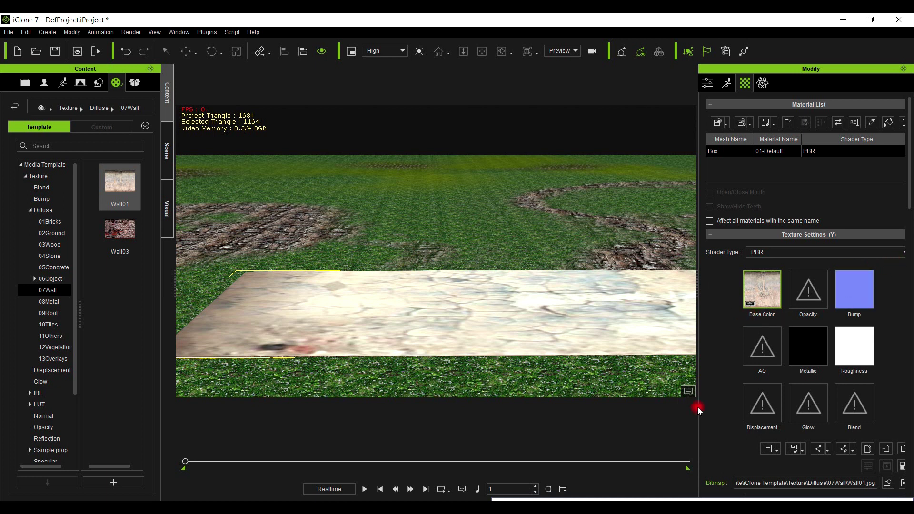
Set the strip's diffuse color to the dark brown #553e2f
scroll(712, 399, down, 5)
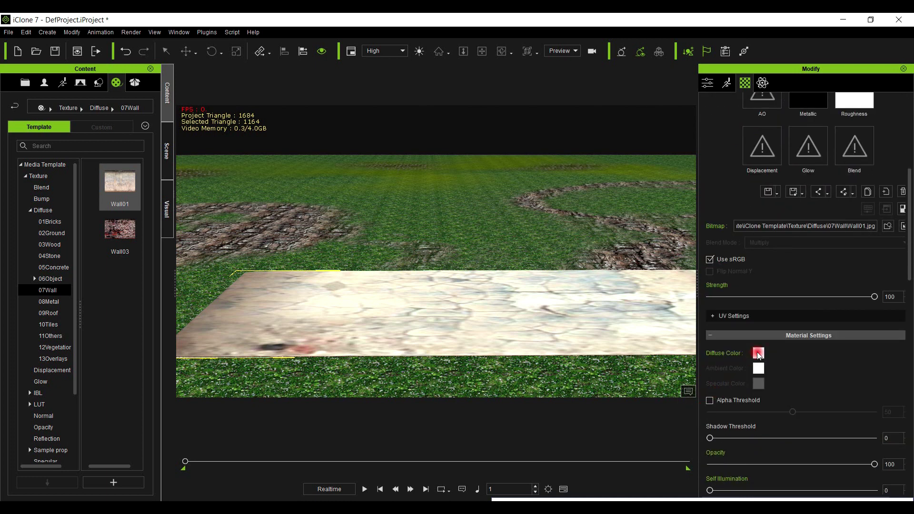
click(759, 354)
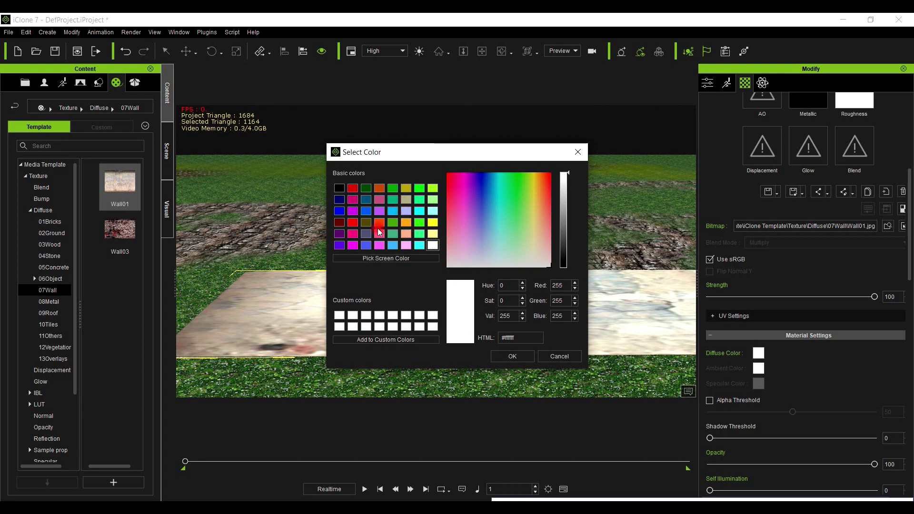
drag(545, 246, 454, 259)
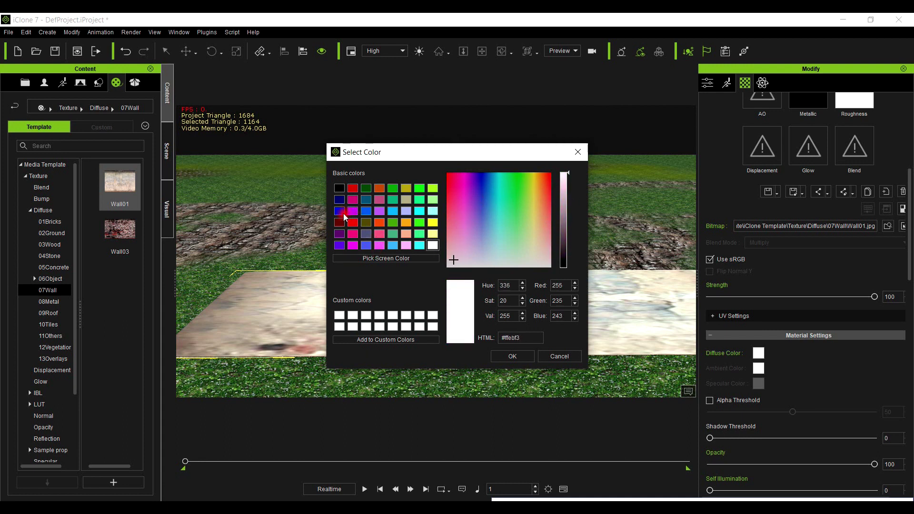
click(365, 223)
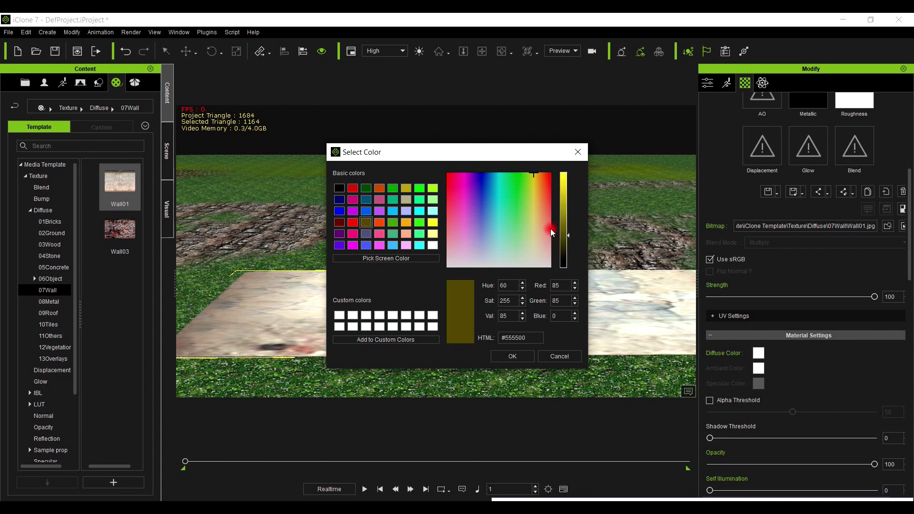
drag(534, 174, 545, 226)
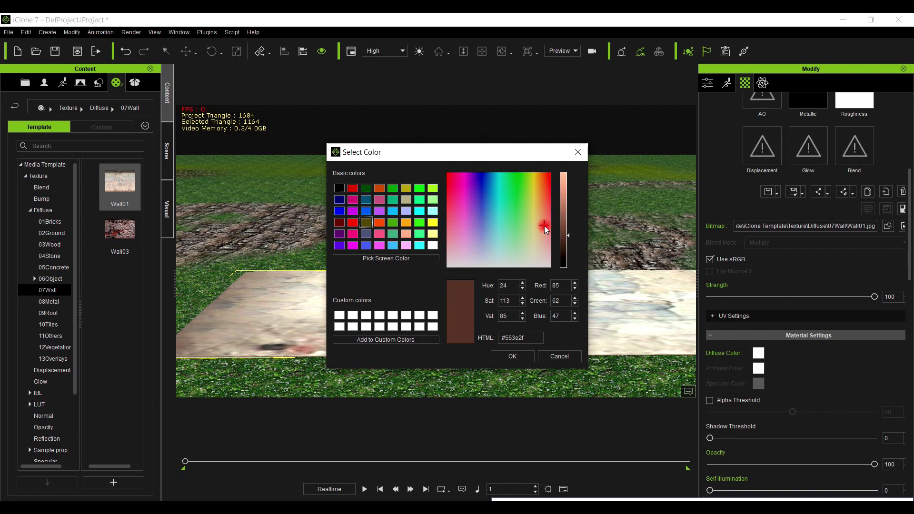
click(511, 356)
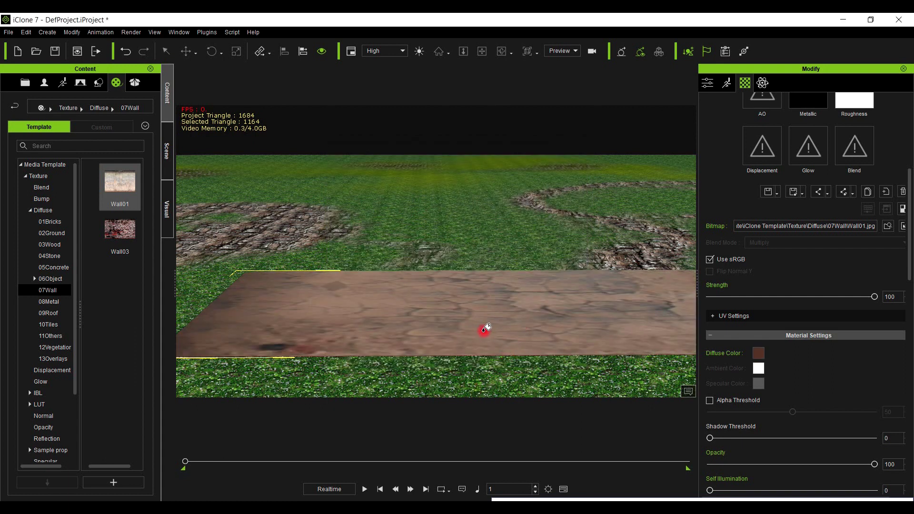
Narrow the Modify panel again and leave the material tool
scroll(485, 328, down, 2)
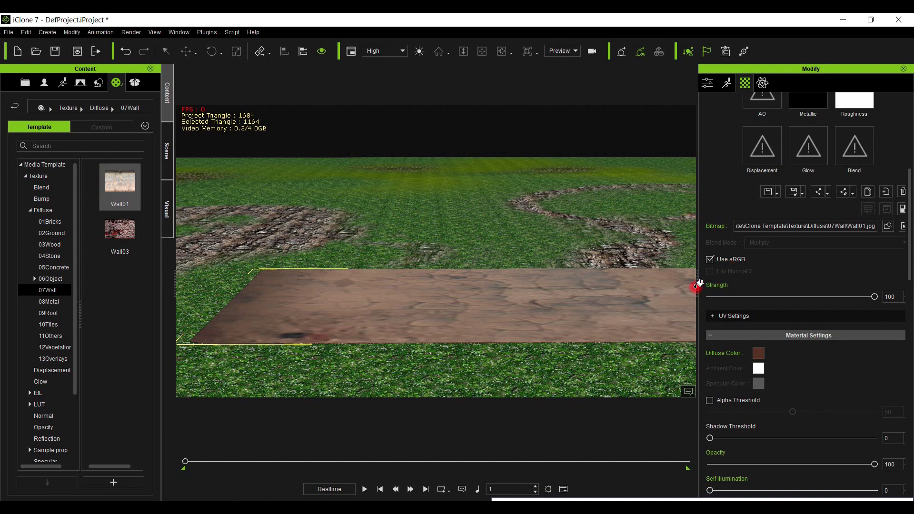
drag(700, 291, 775, 300)
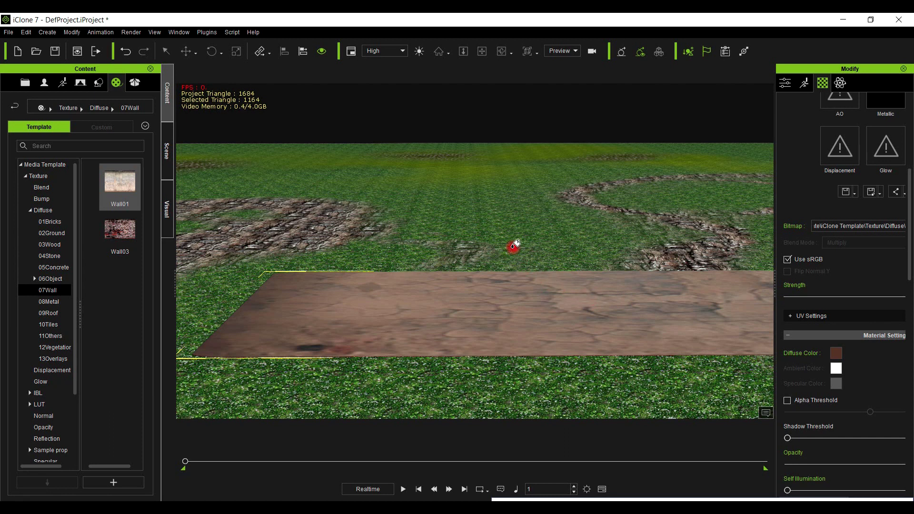
key(Escape)
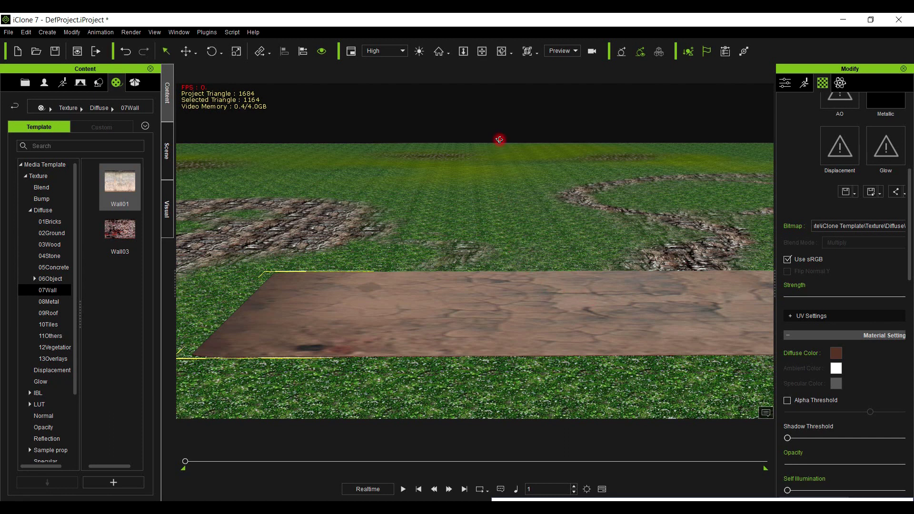
Examine the textured strip and the surrounding terrain from a higher angle
right_drag(498, 170, 541, 373)
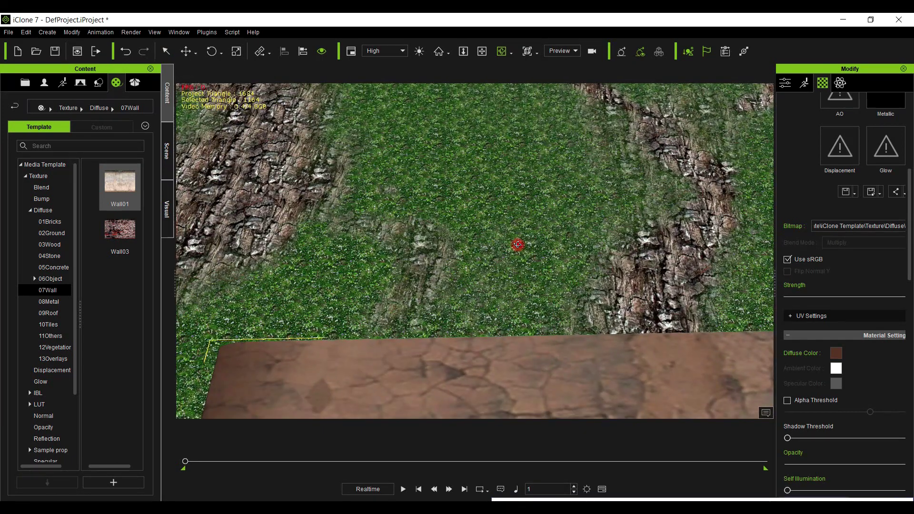
scroll(517, 245, down, 2)
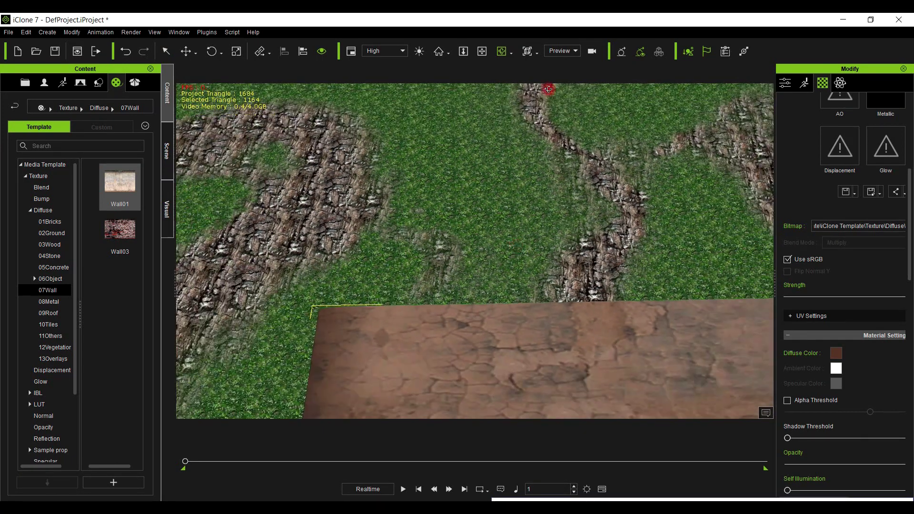
click(482, 51)
drag(577, 265, 463, 196)
scroll(391, 192, down, 1)
scroll(390, 192, down, 2)
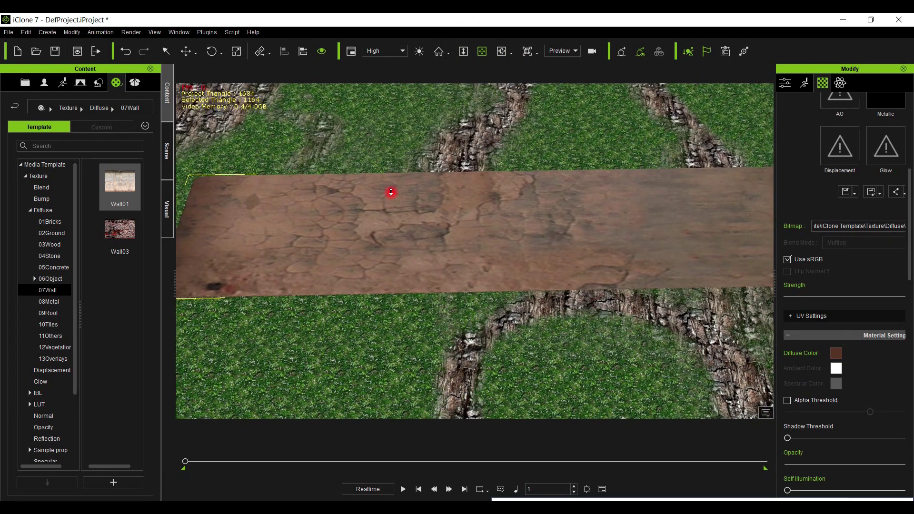
drag(676, 208, 797, 259)
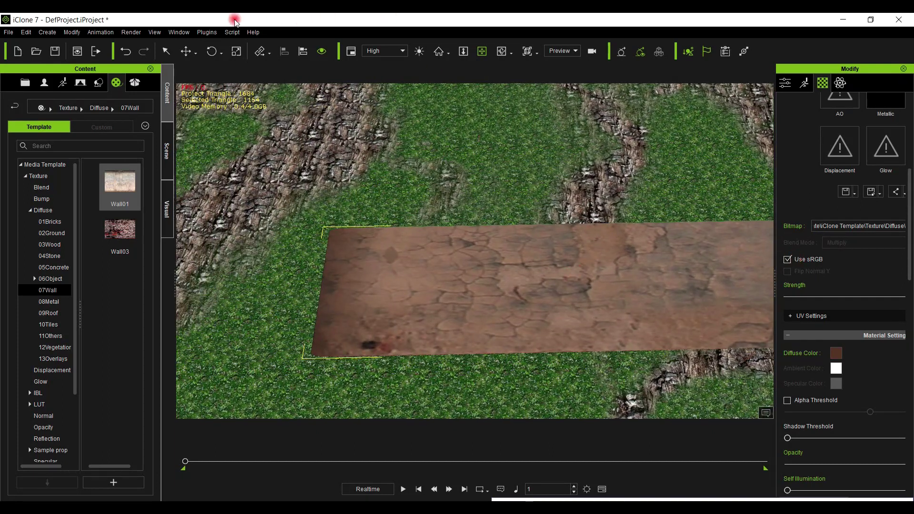
drag(598, 277, 483, 293)
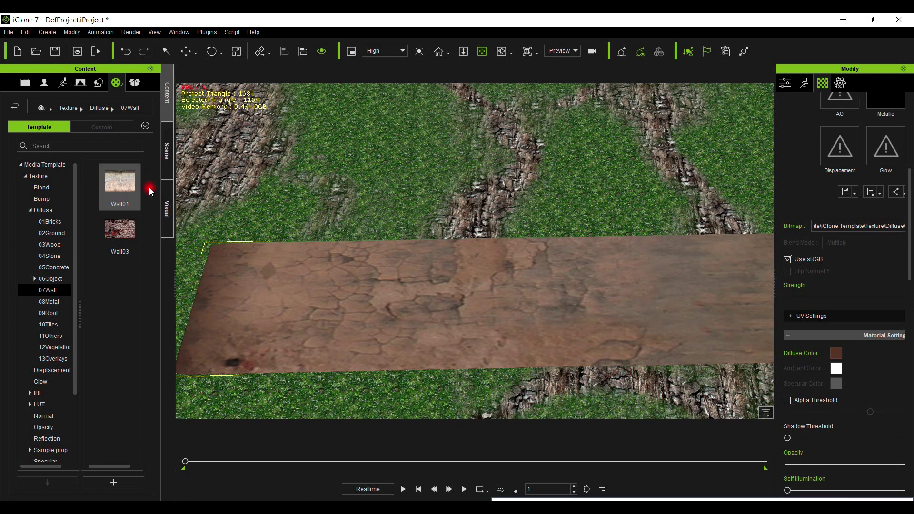
Return to the Beveled 3D Blocks prop templates and bring the grassy area beyond the strip's end into view
click(84, 111)
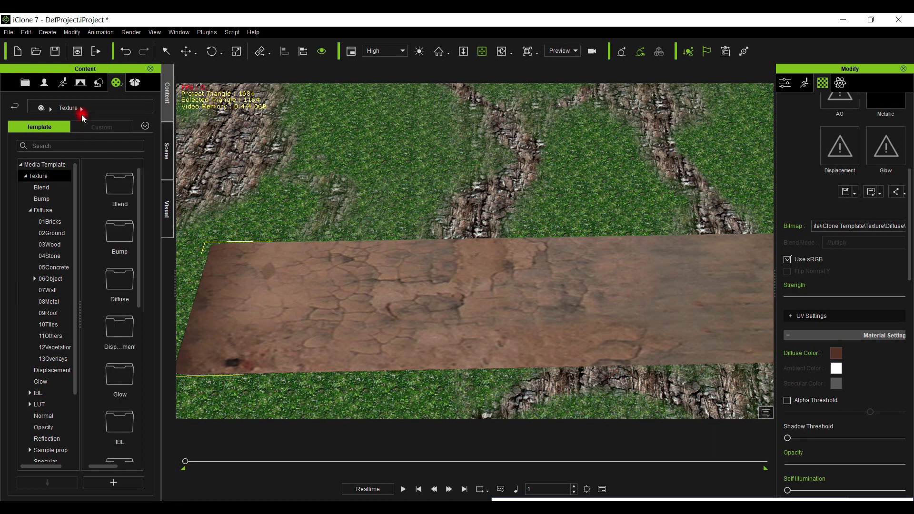
click(79, 84)
click(90, 82)
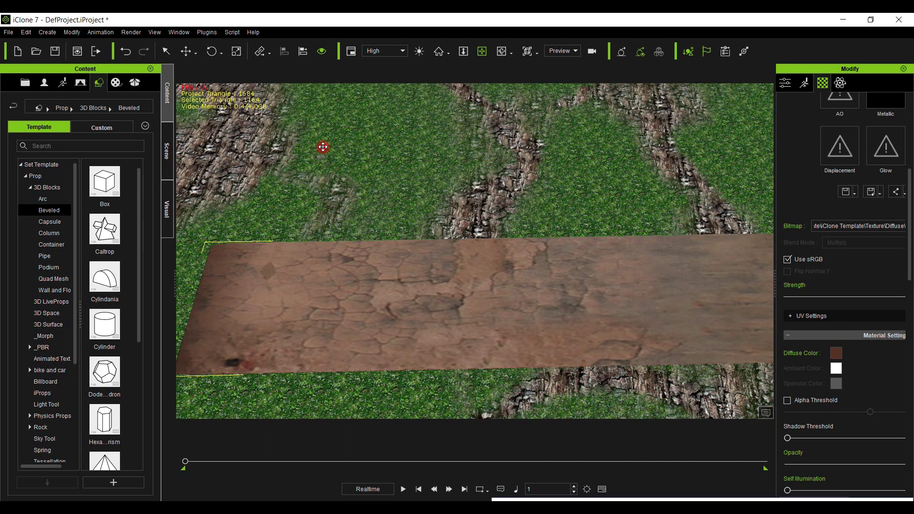
right_drag(371, 235, 728, 269)
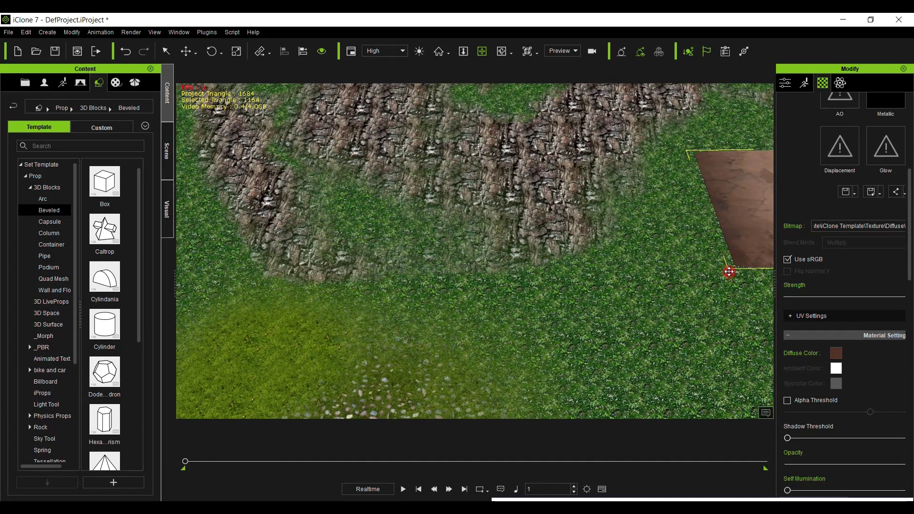